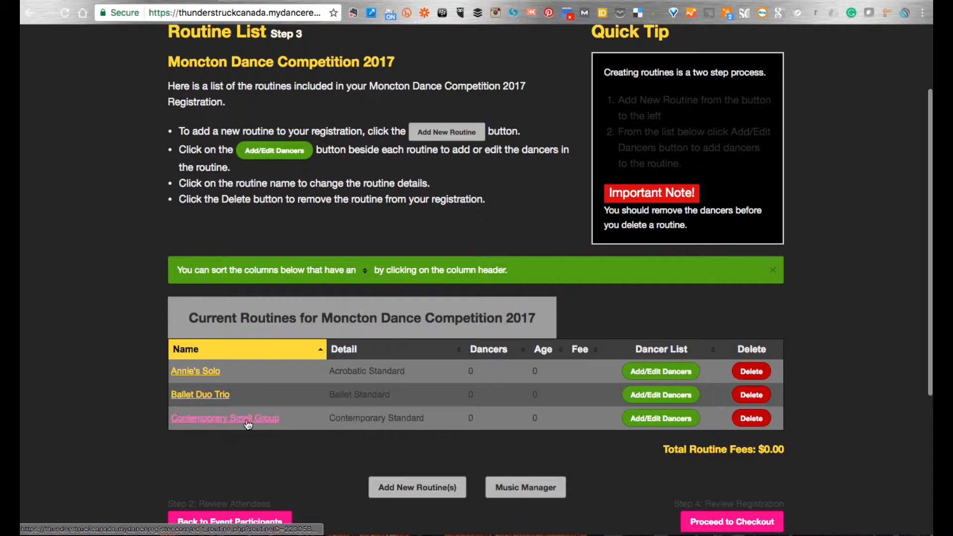
Open the form for adding multiple routines to Moncton Dance Competition 2017 and look through its blank routine rows.
scroll(367, 411, down, 5)
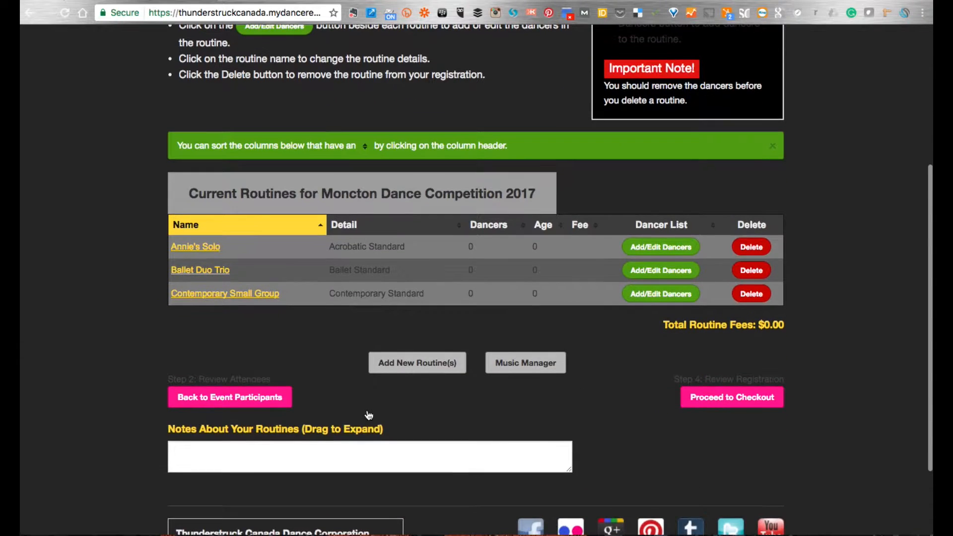
scroll(368, 415, up, 3)
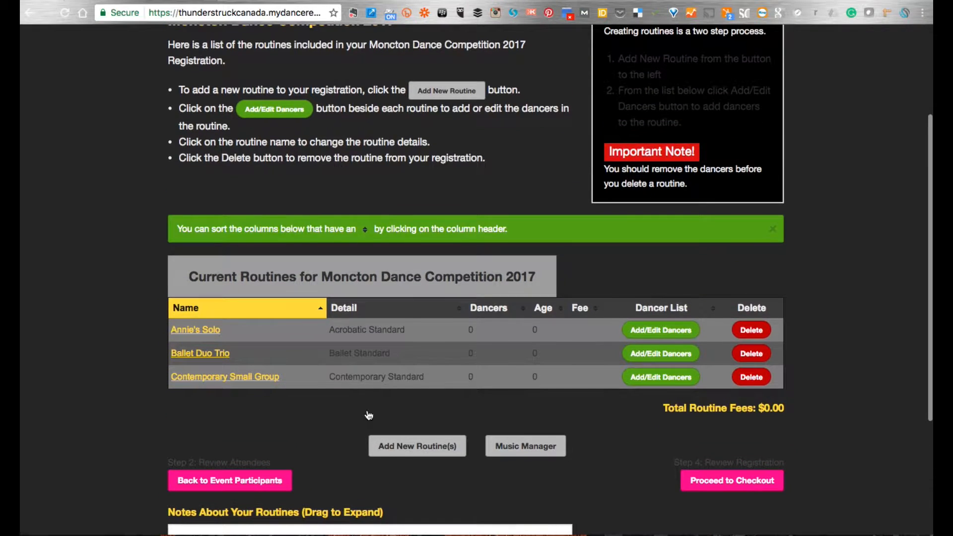
scroll(407, 420, down, 1)
click(407, 421)
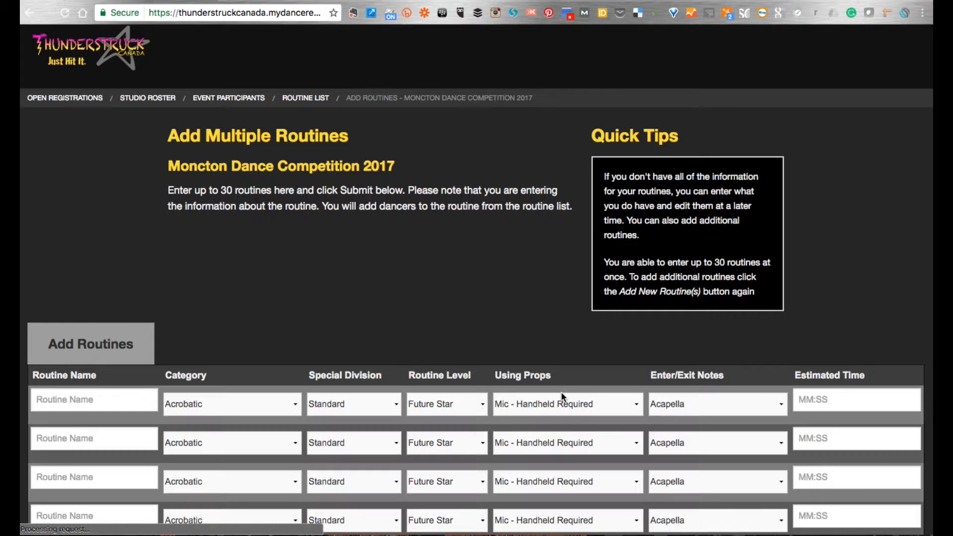
scroll(562, 392, down, 20)
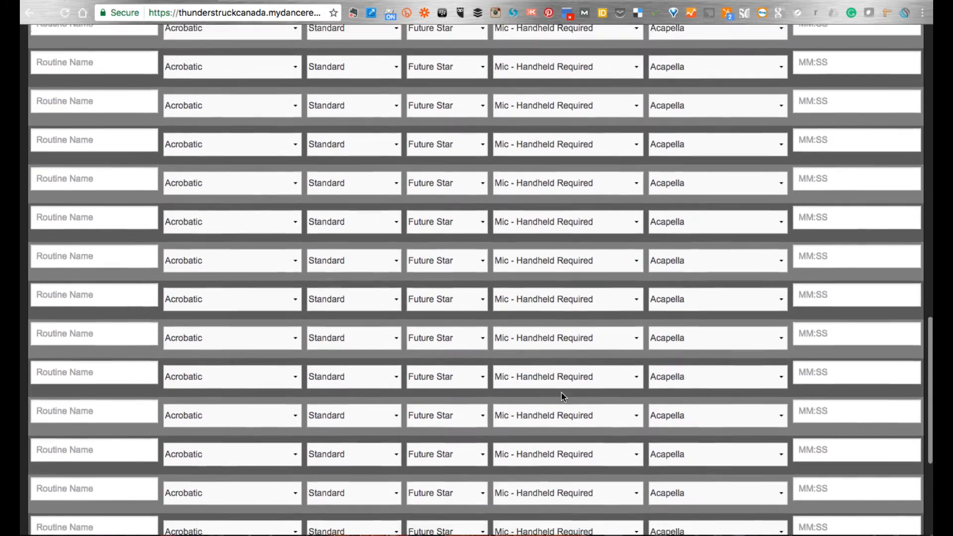
scroll(561, 392, up, 20)
scroll(263, 334, down, 8)
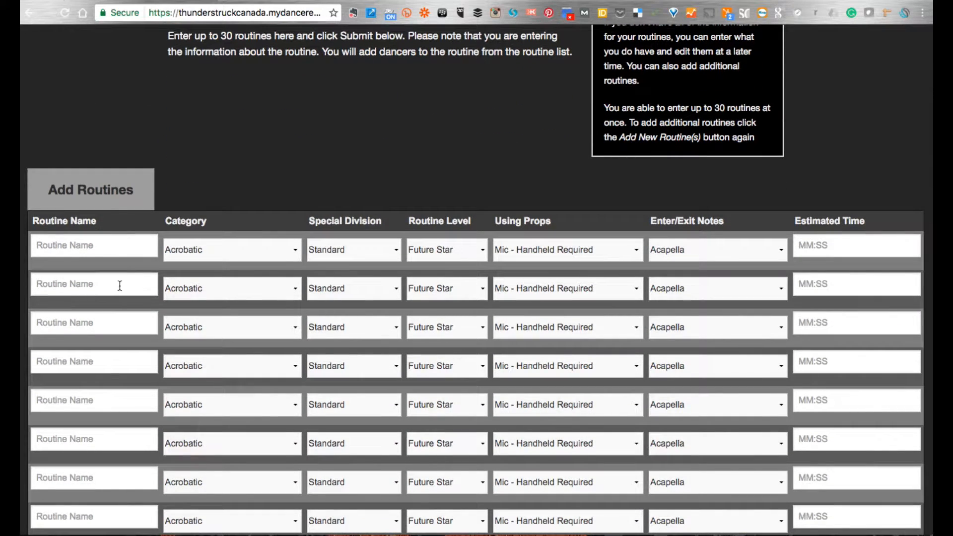
scroll(102, 363, down, 1)
click(111, 397)
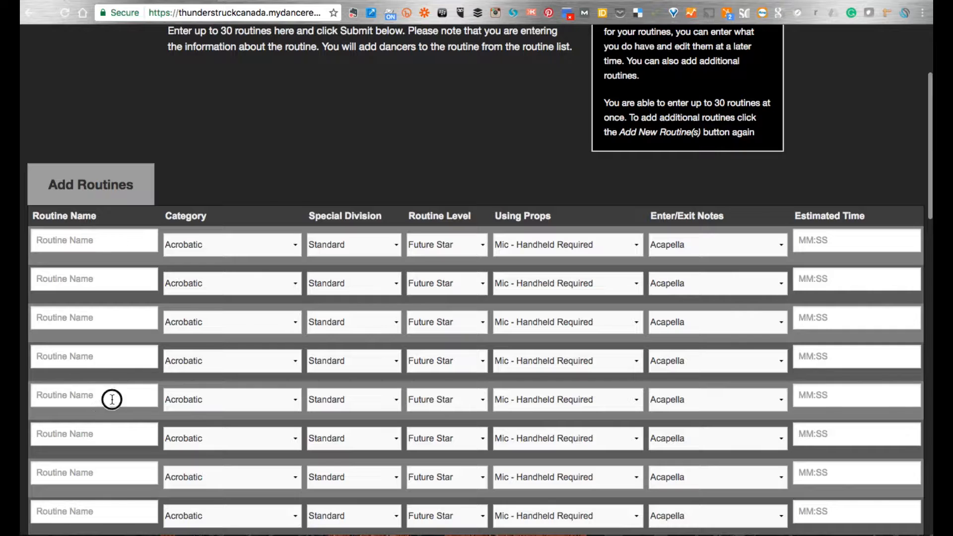
text(asdfasd)
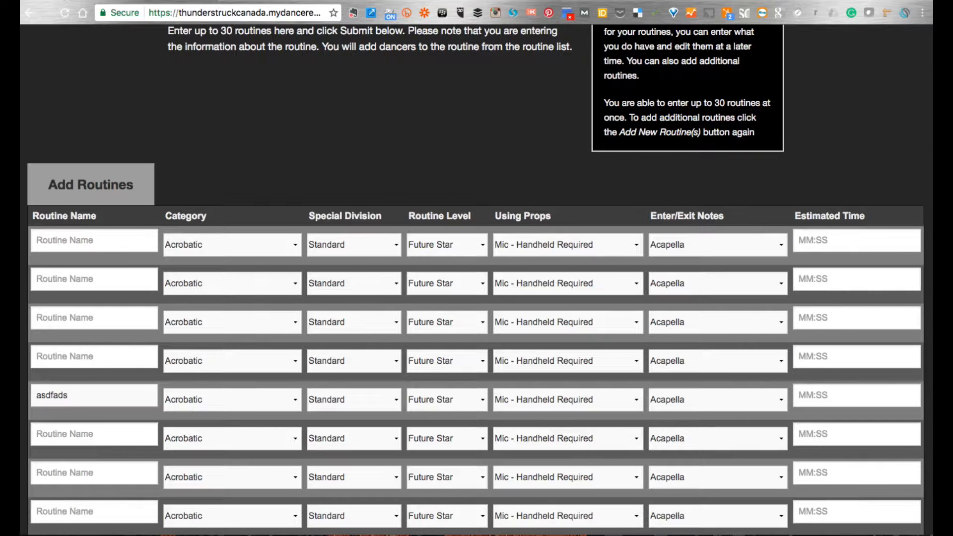
key(BackSpace)
key(BackSpace)
key(BackSpace)
key(BackSpace)
key(BackSpace)
key(BackSpace)
key(BackSpace)
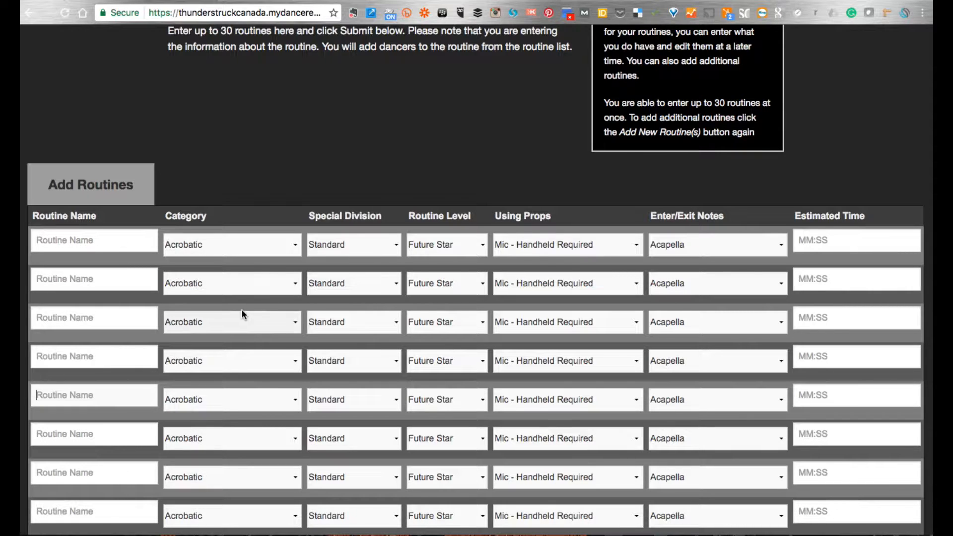
Examine the Category, Special Division and Routine Level choices available for the first routine row.
click(99, 246)
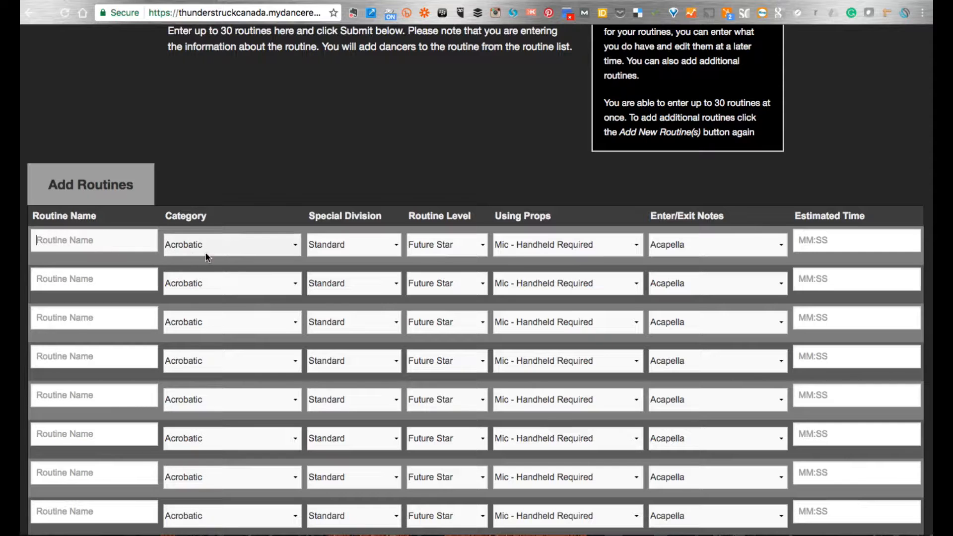
click(269, 246)
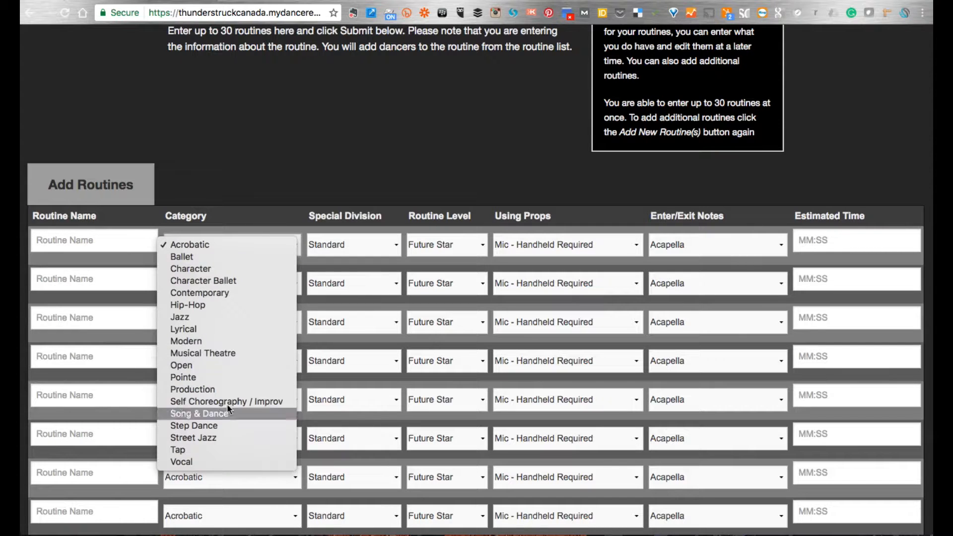
click(288, 243)
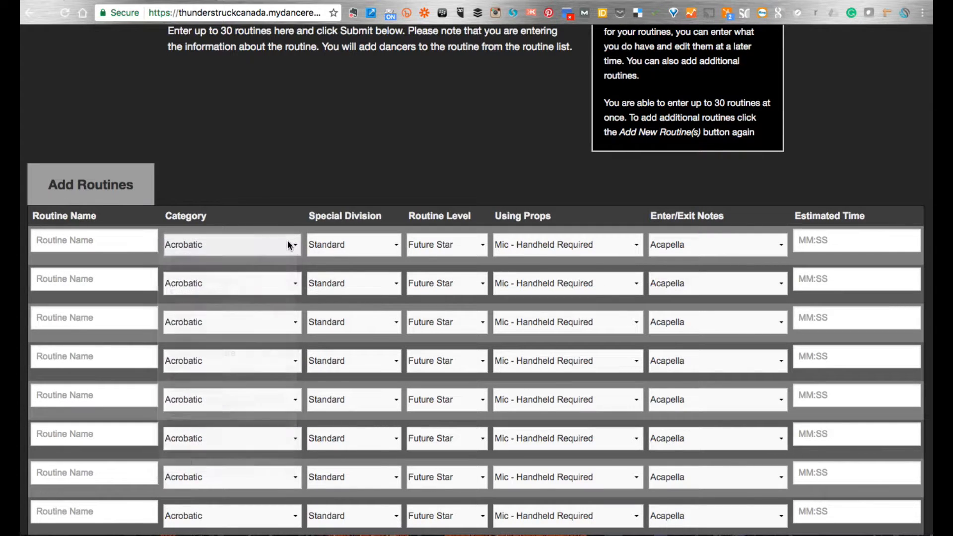
click(364, 244)
click(364, 245)
click(350, 244)
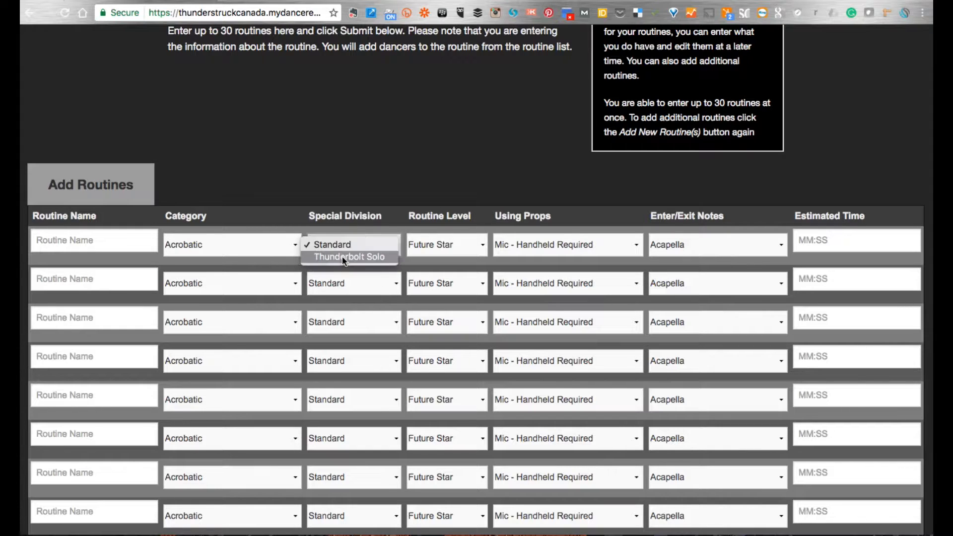
click(356, 241)
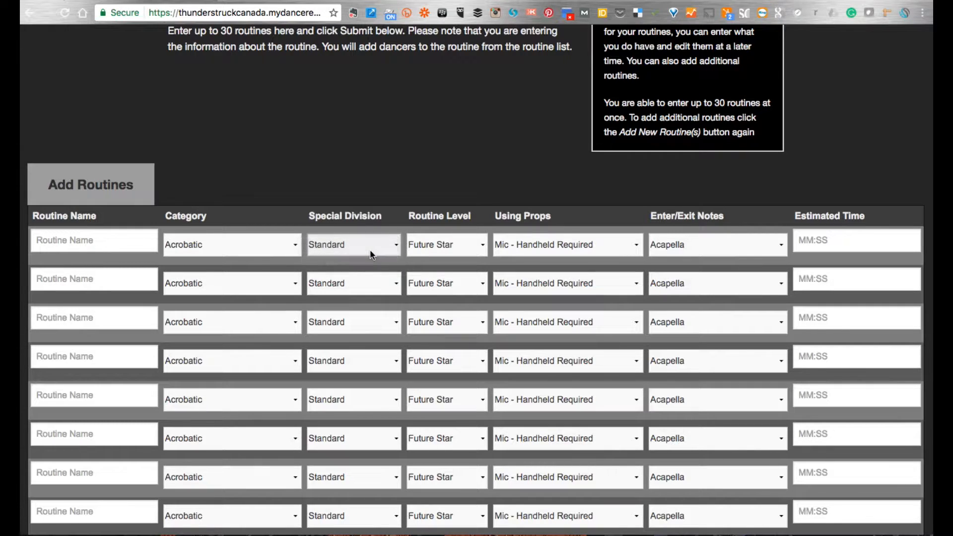
scroll(341, 307, down, 1)
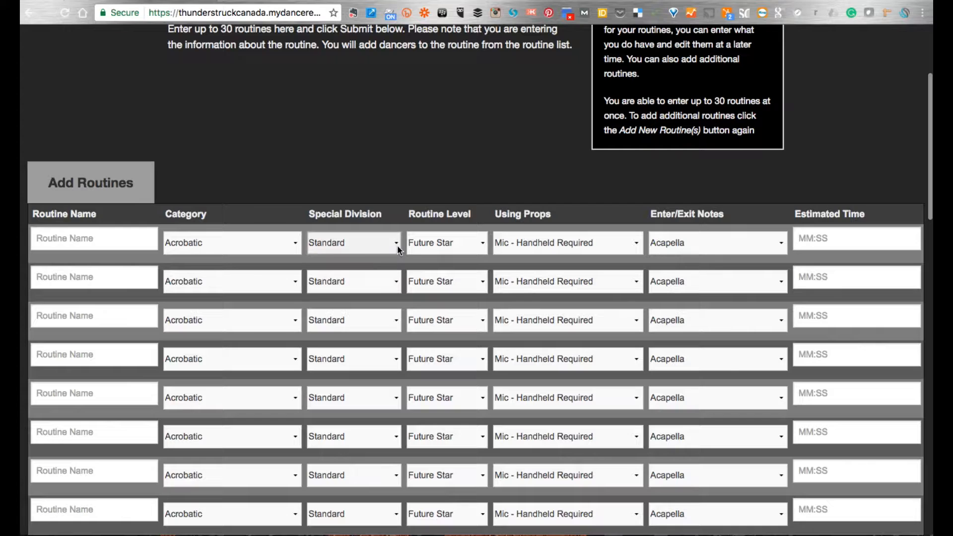
click(450, 242)
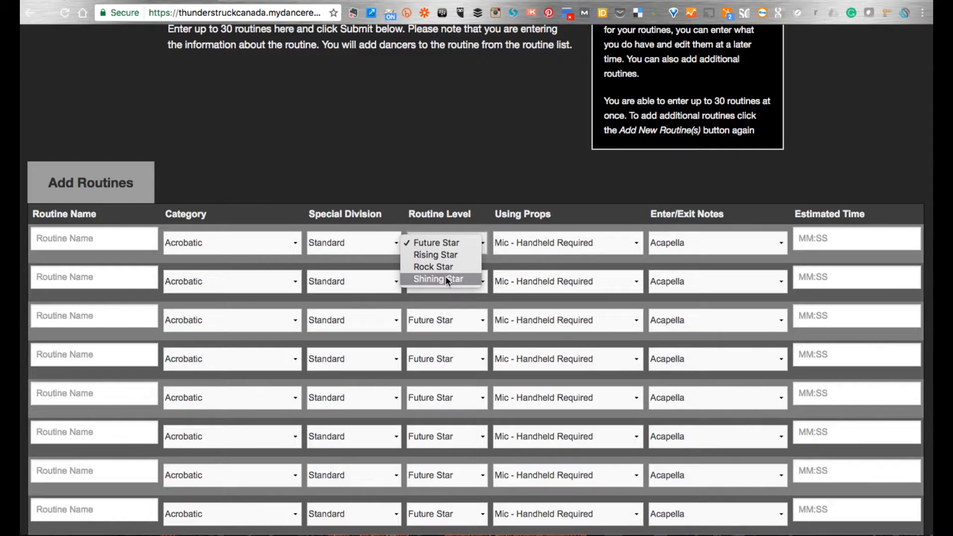
click(445, 243)
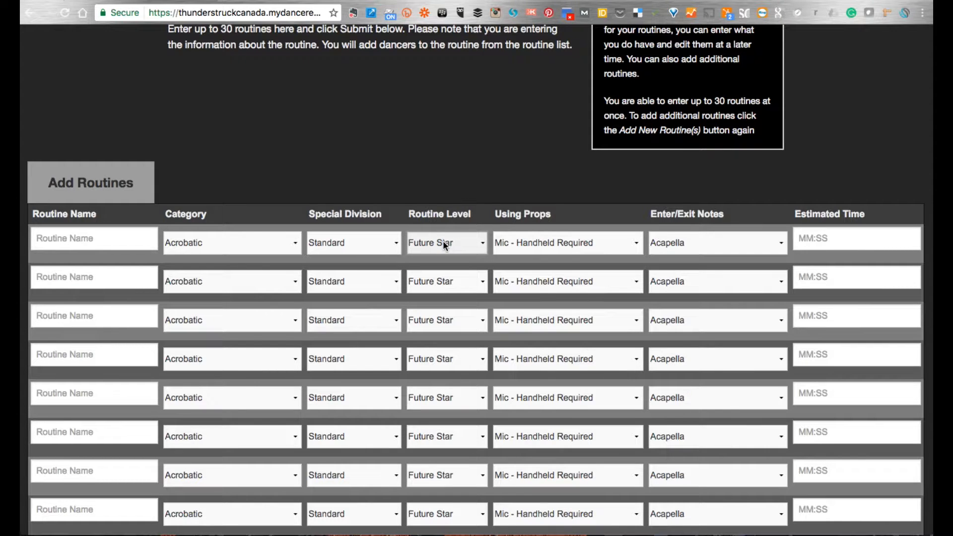
In the first routine row, set Using Props to No and Enter/Exit Notes to TBD.
click(572, 250)
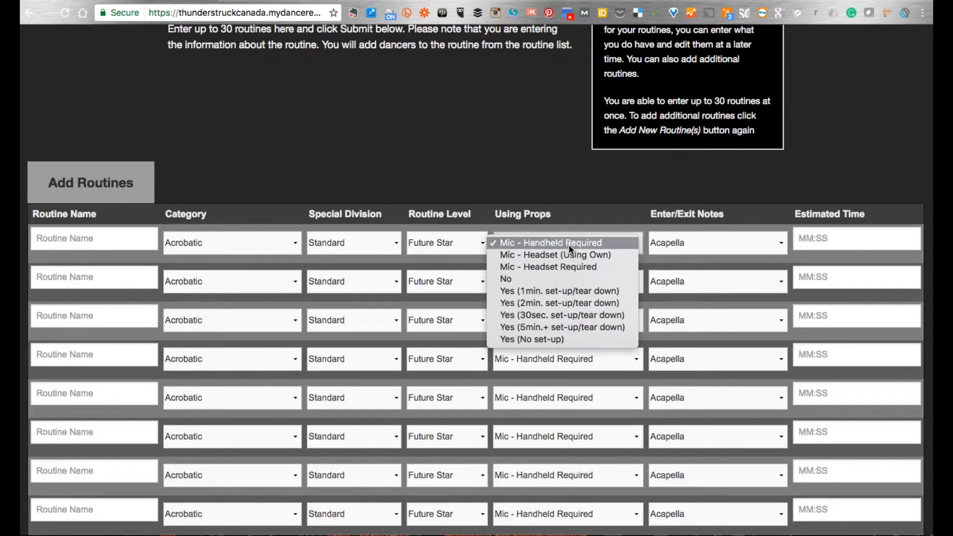
click(562, 278)
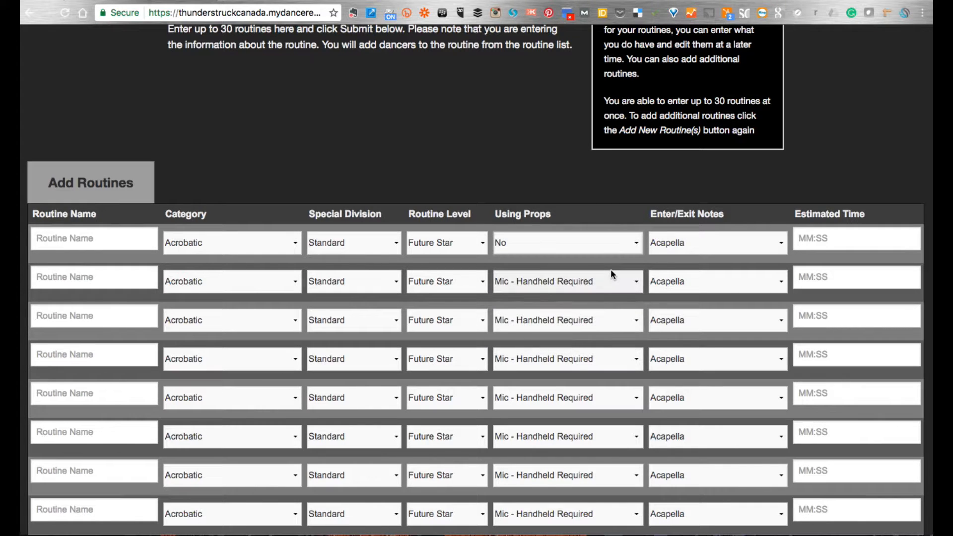
click(617, 242)
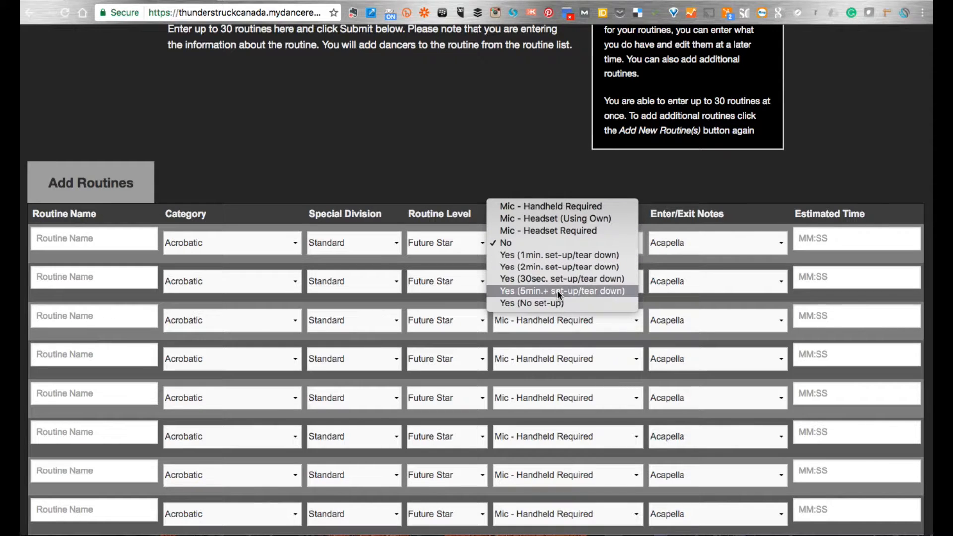
click(706, 246)
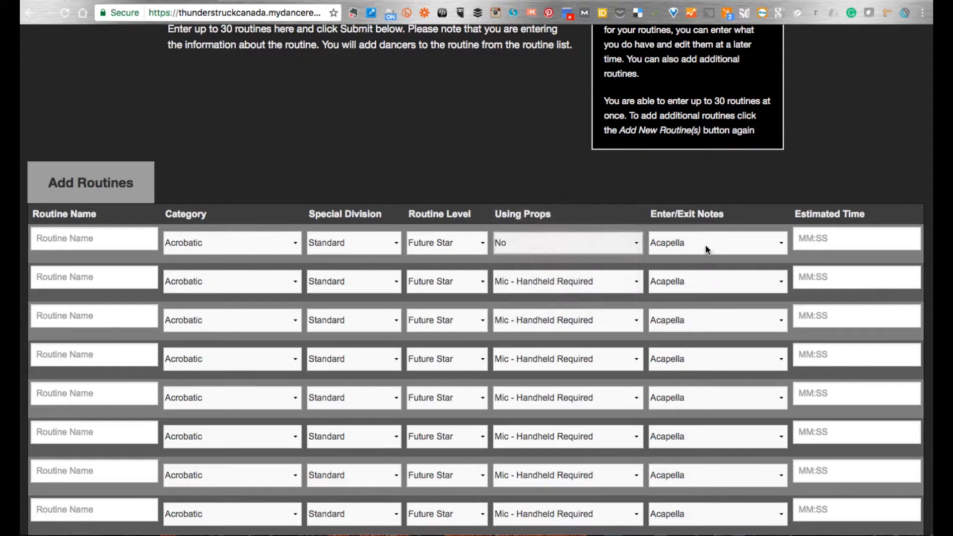
click(706, 247)
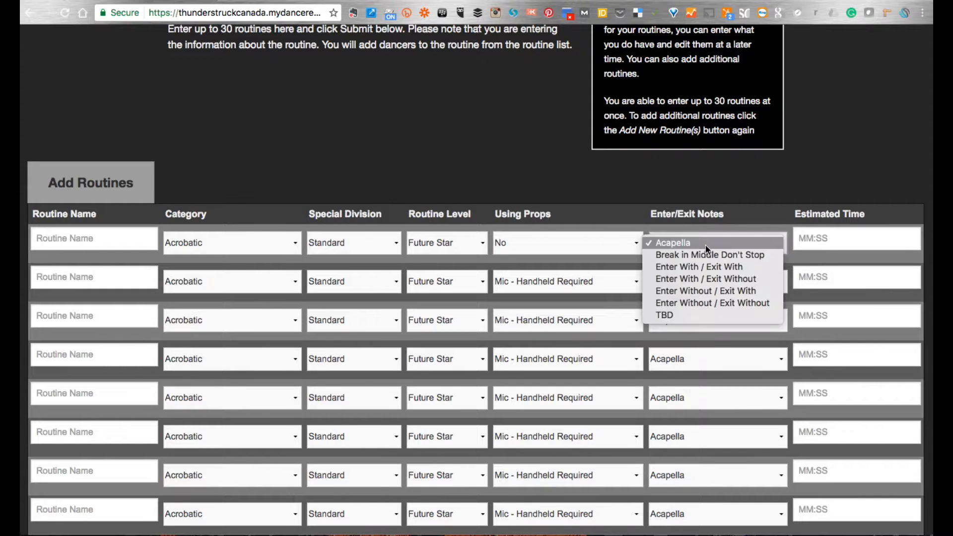
click(690, 313)
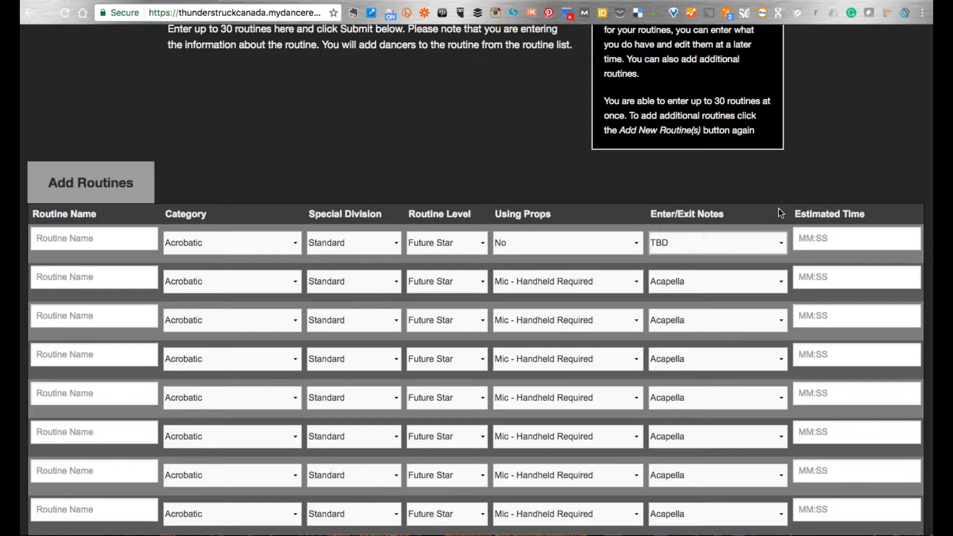
key(Tab)
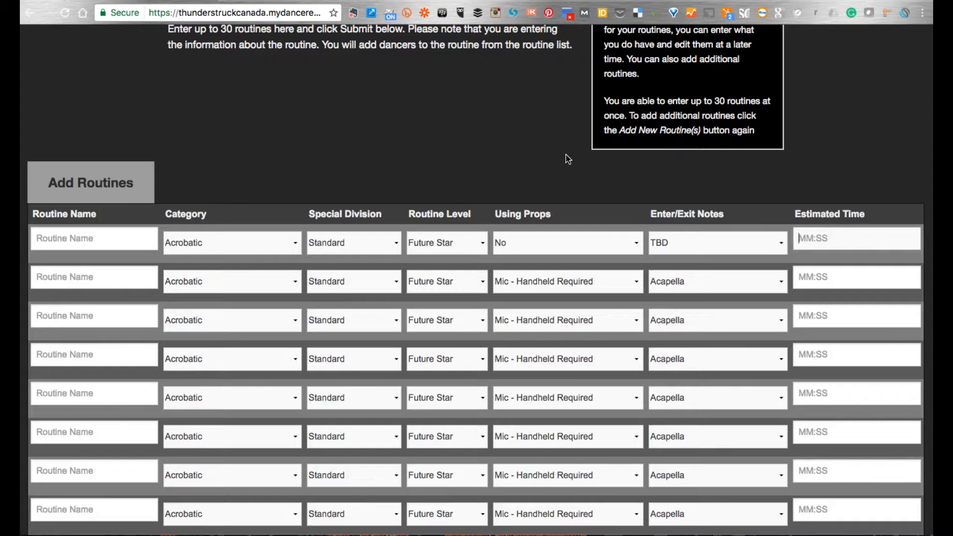
Return to the routine list without submitting the form and open dancer editing for the Acrobatic Standard solo.
scroll(567, 154, up, 5)
click(41, 40)
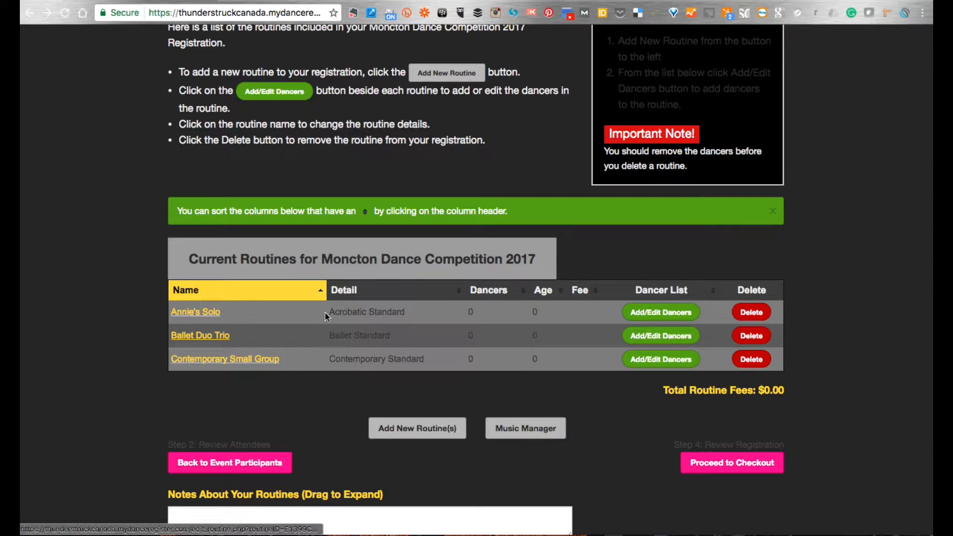
click(660, 315)
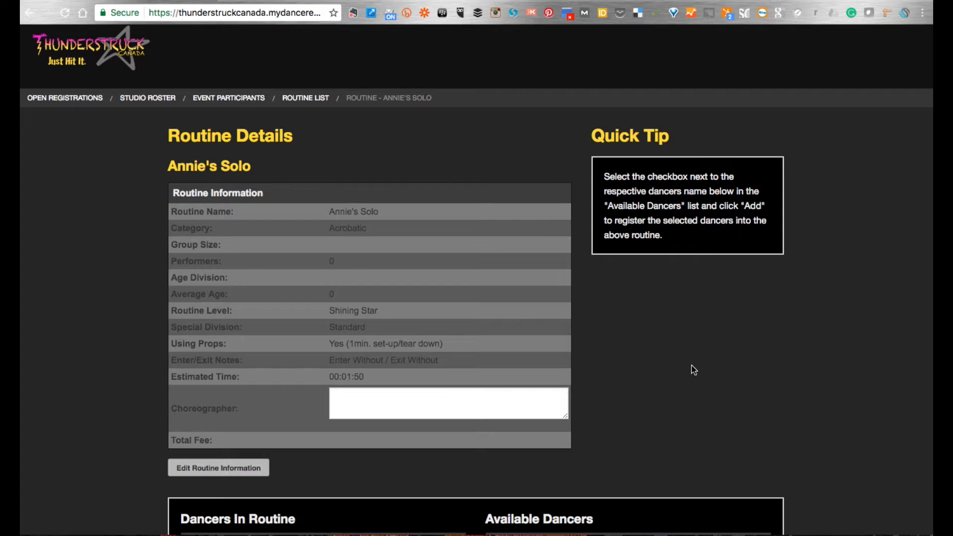
Review the solo's routine details and add the 16-year-old performer from the available dancers.
scroll(693, 365, down, 6)
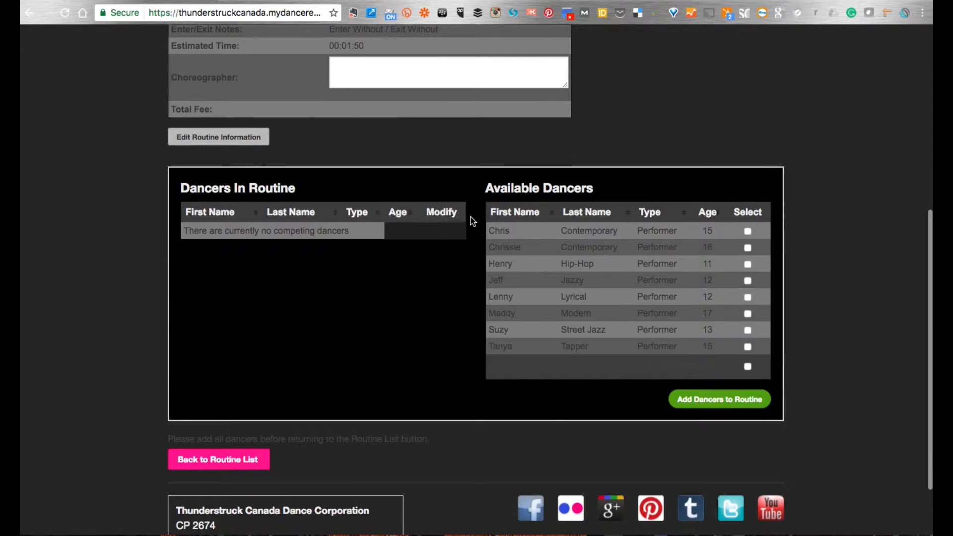
scroll(651, 247, up, 3)
scroll(651, 248, up, 2)
scroll(646, 249, down, 6)
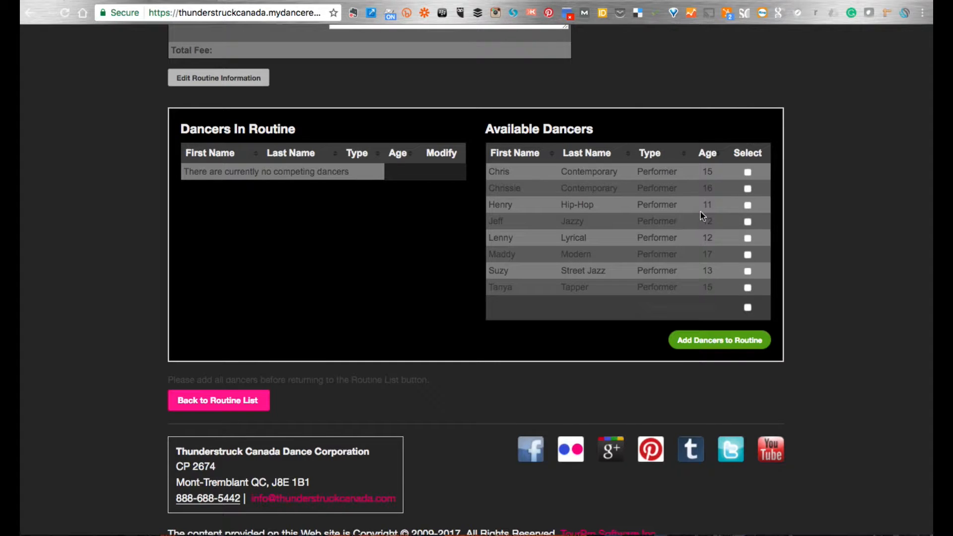
click(748, 188)
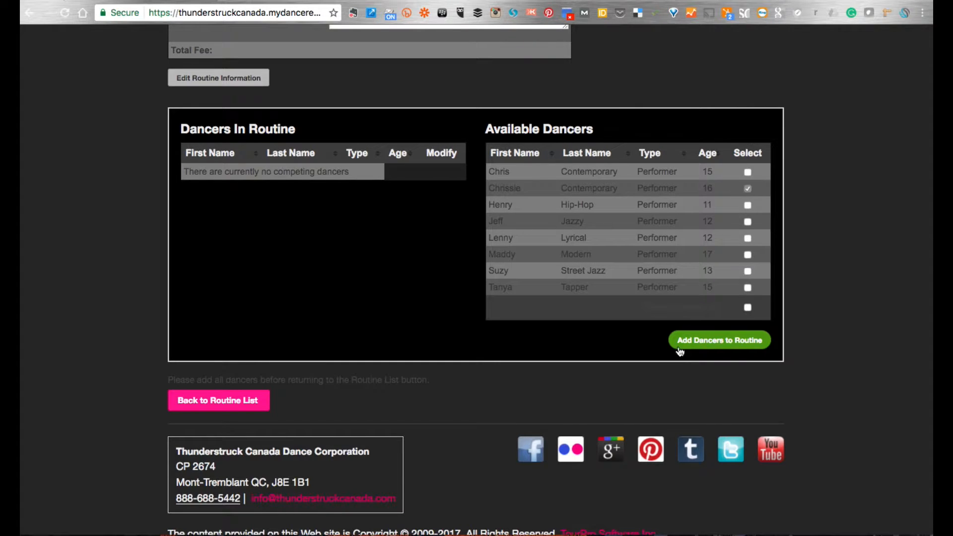
click(714, 343)
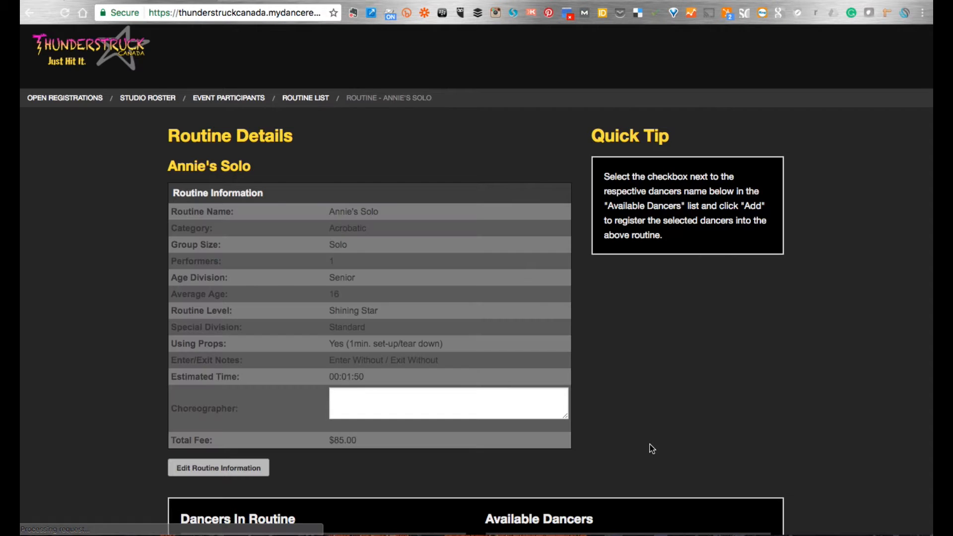
Remove the 16-year-old performer from the solo routine and confirm the removal.
scroll(668, 413, down, 5)
scroll(668, 412, down, 3)
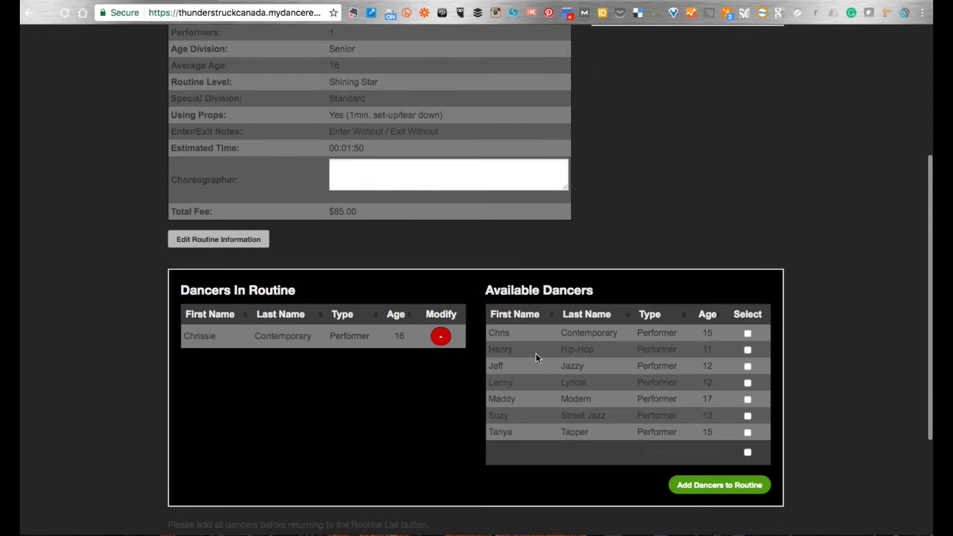
click(440, 339)
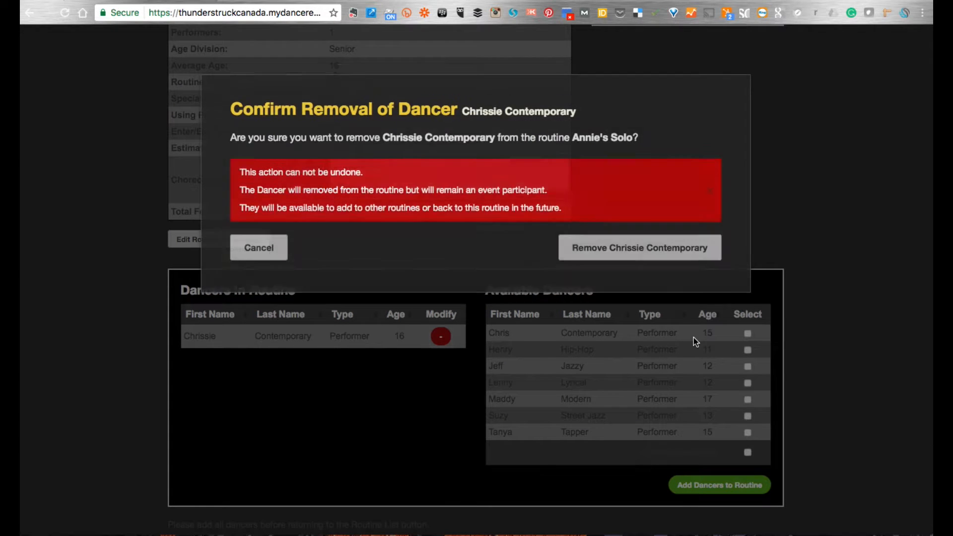
click(637, 268)
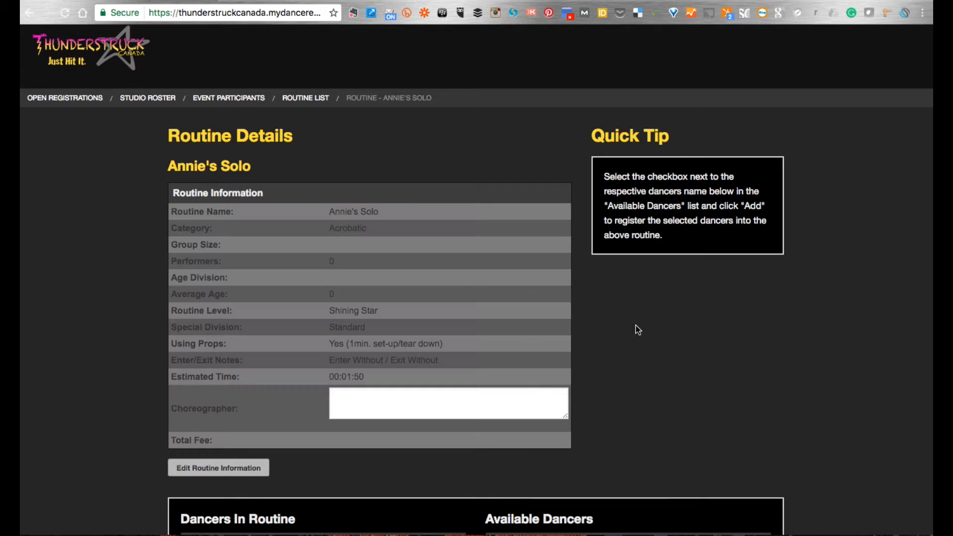
Add the first listed 15-year-old performer to the solo routine and check the updated dancer list.
scroll(634, 330, down, 5)
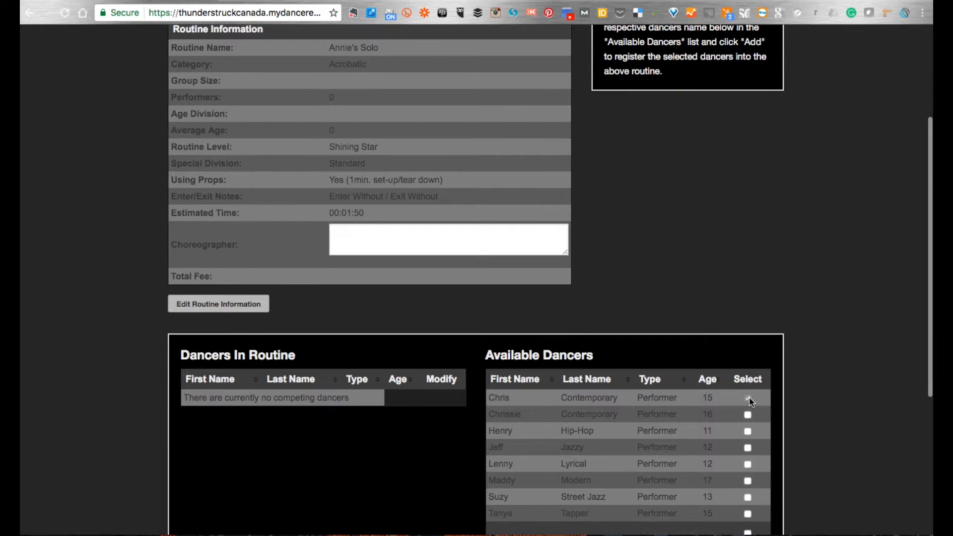
scroll(751, 402, down, 3)
click(735, 427)
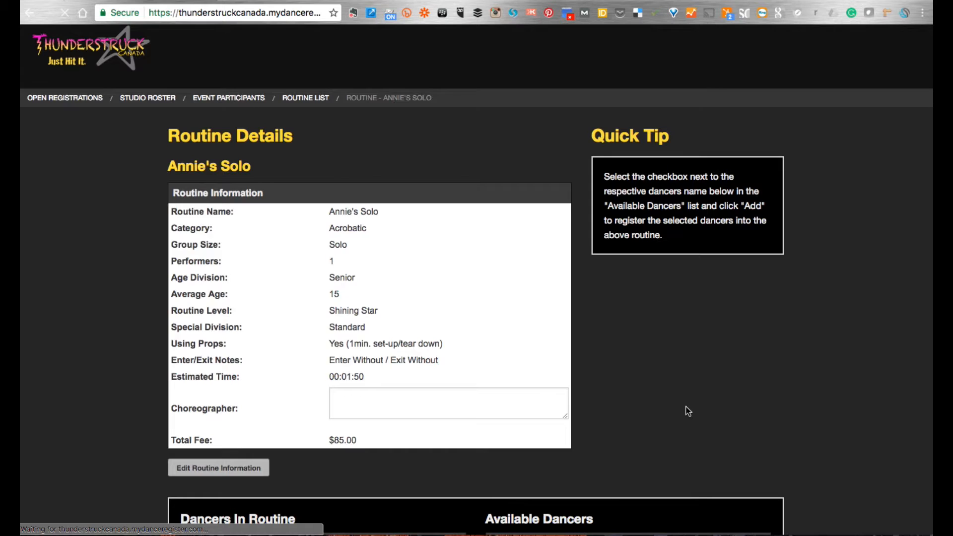
scroll(688, 412, down, 5)
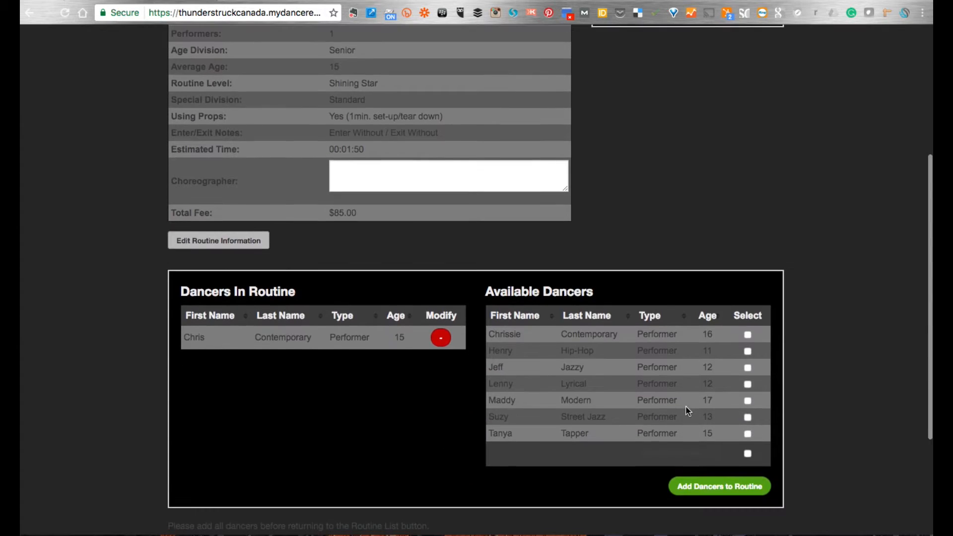
Return to the routine list and view the Ballet Duo Trio routine's editable details without updating them.
scroll(686, 411, down, 3)
click(233, 387)
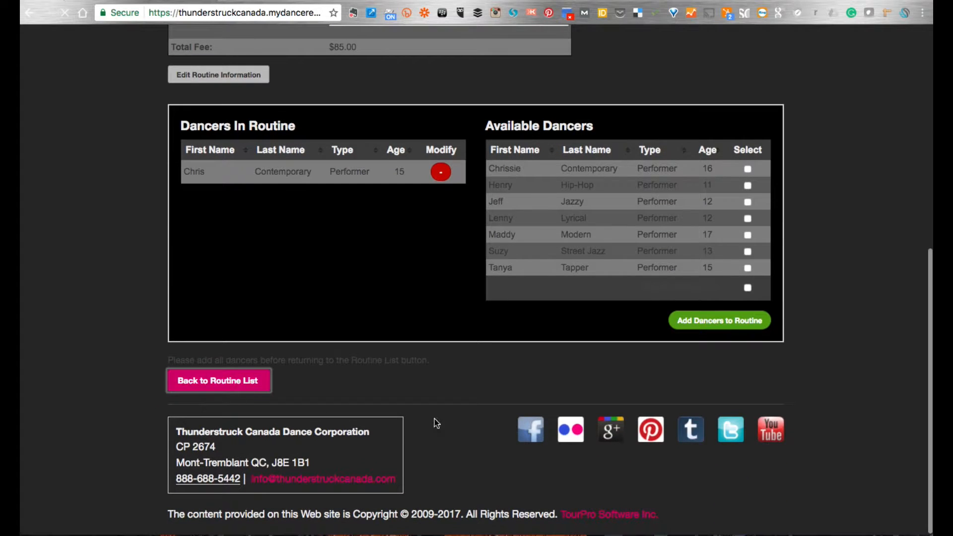
scroll(479, 415, down, 7)
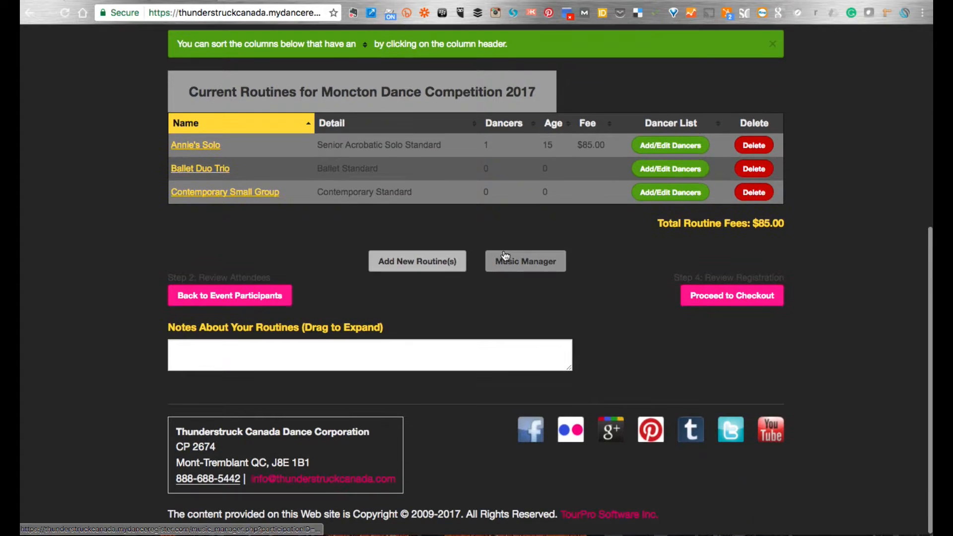
click(182, 169)
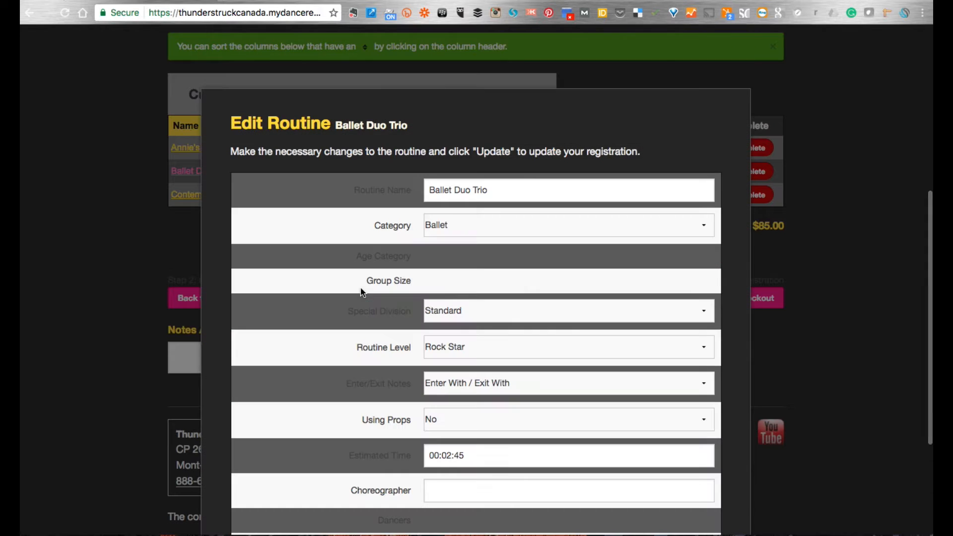
click(803, 418)
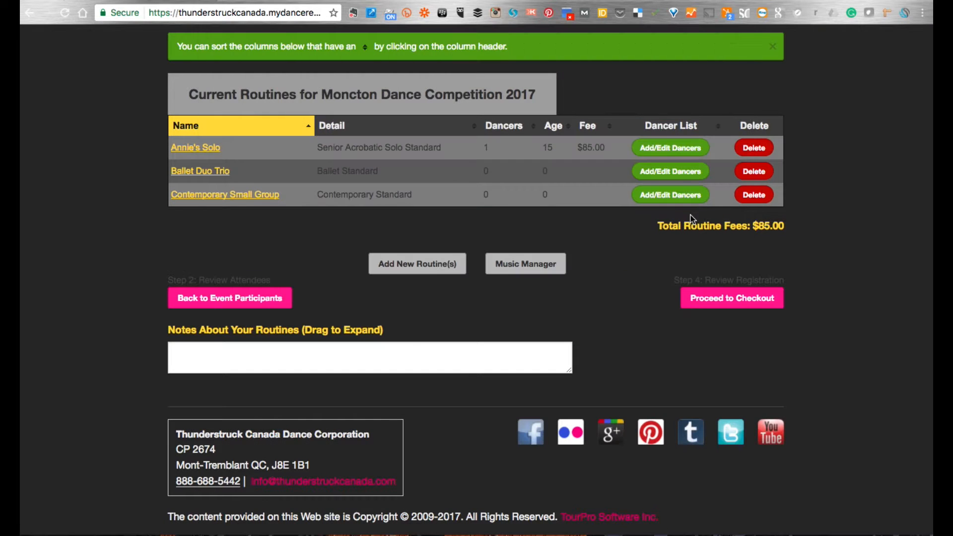
Add the second listed 12-year-old and the 17-year-old performer to the Ballet Duo Trio routine.
click(671, 171)
scroll(713, 319, down, 5)
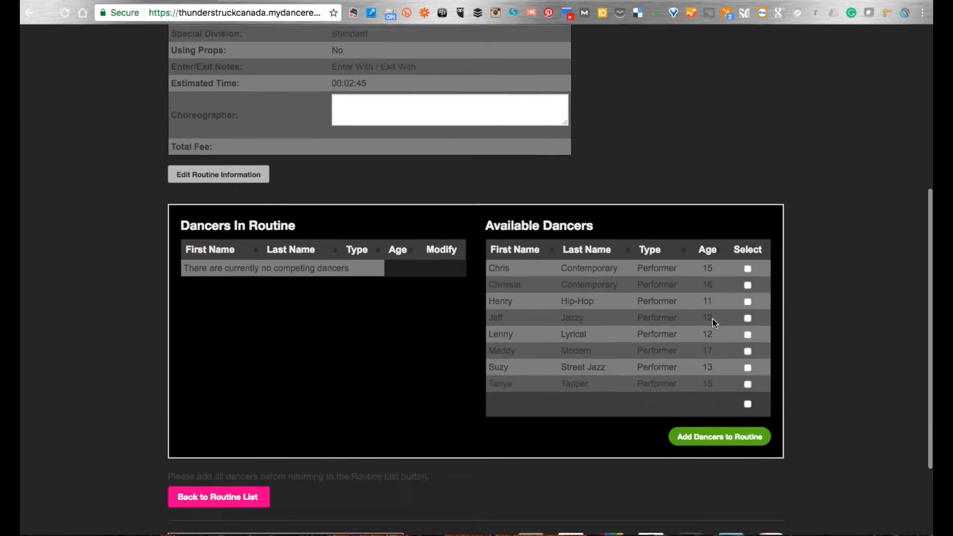
scroll(713, 323, down, 2)
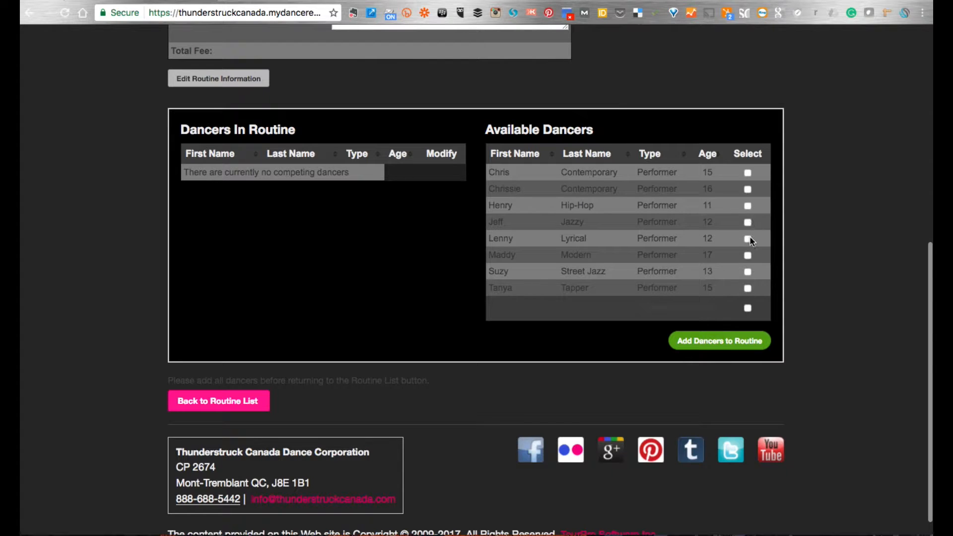
click(748, 256)
click(741, 341)
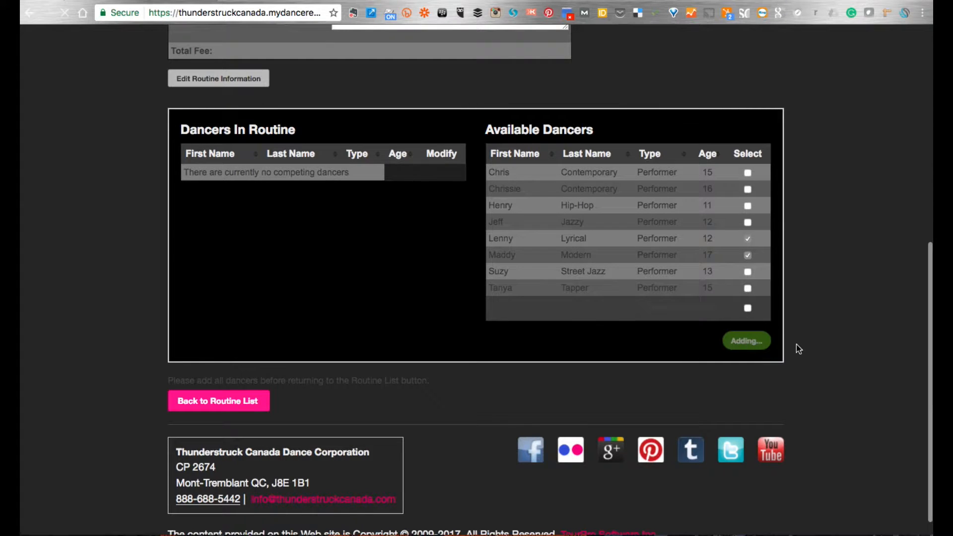
scroll(715, 322, down, 5)
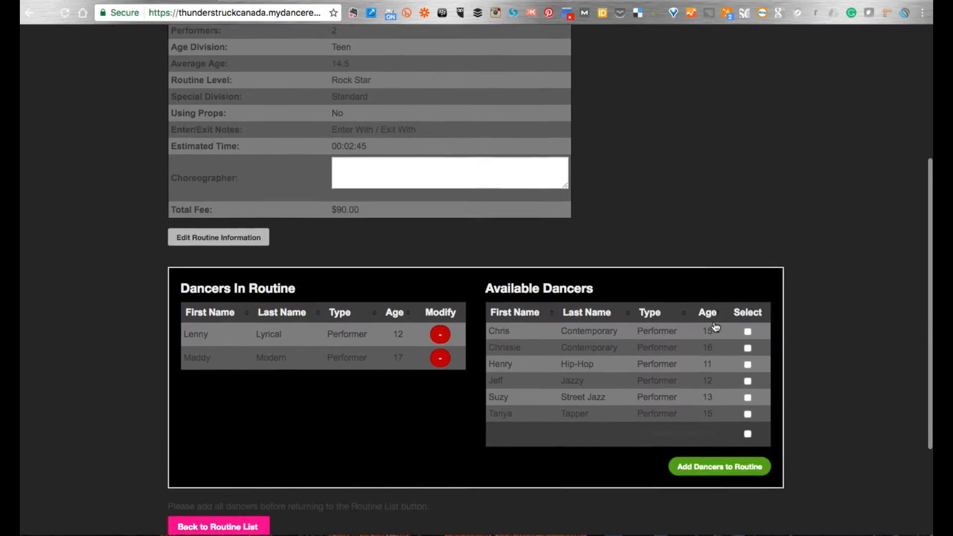
Return to the routine list and open dancer editing for the Contemporary Small Group routine.
click(196, 452)
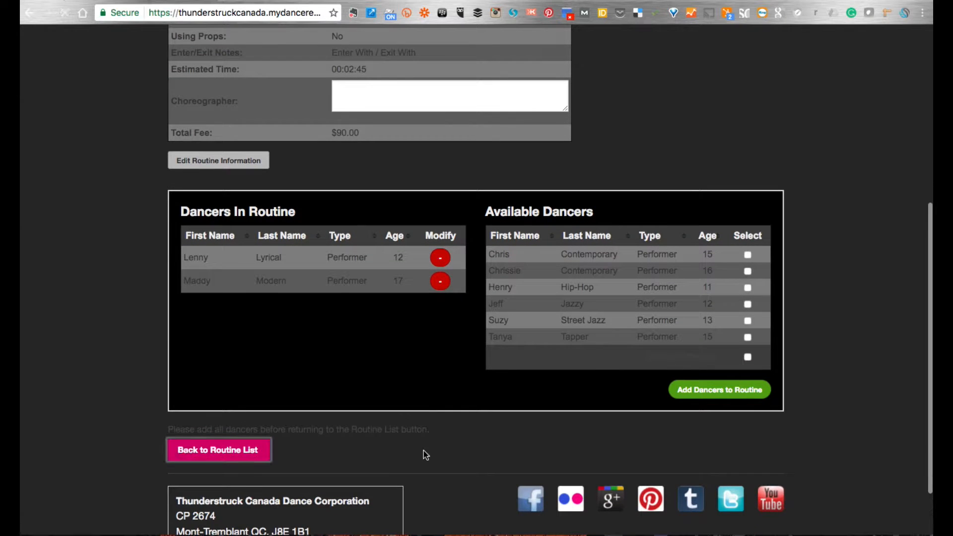
scroll(633, 466, down, 3)
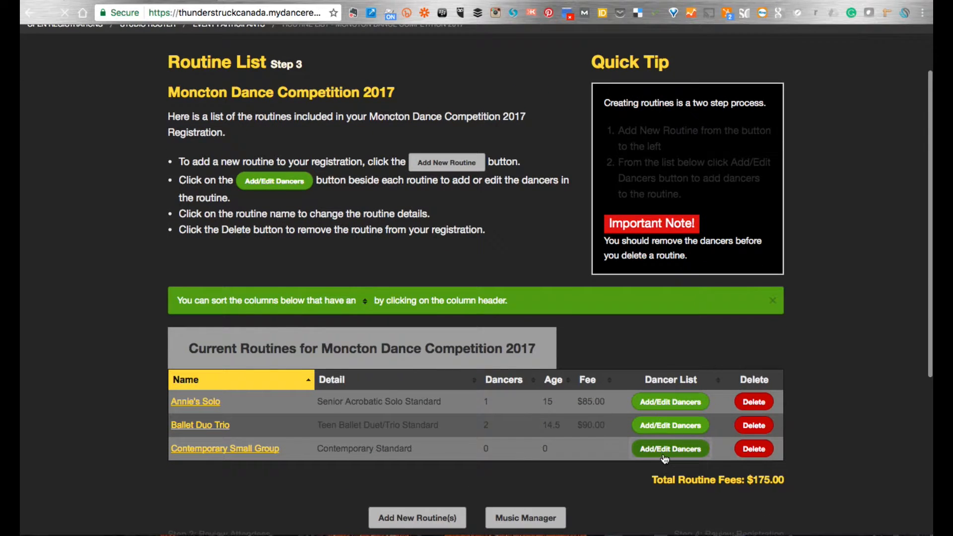
click(656, 453)
scroll(639, 447, down, 5)
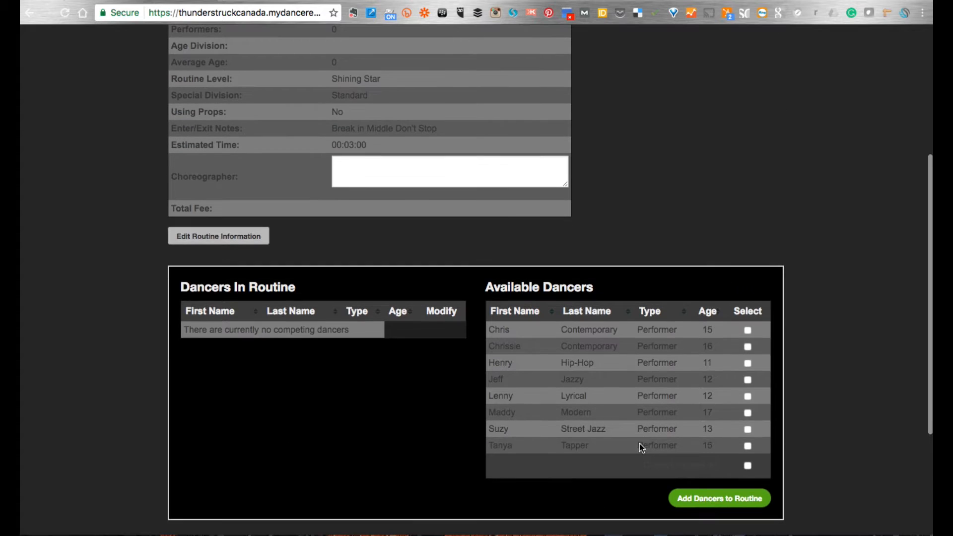
Add all available dancers except the second listed 12-year-old and the 17-year-old to the Contemporary Small Group routine.
click(747, 466)
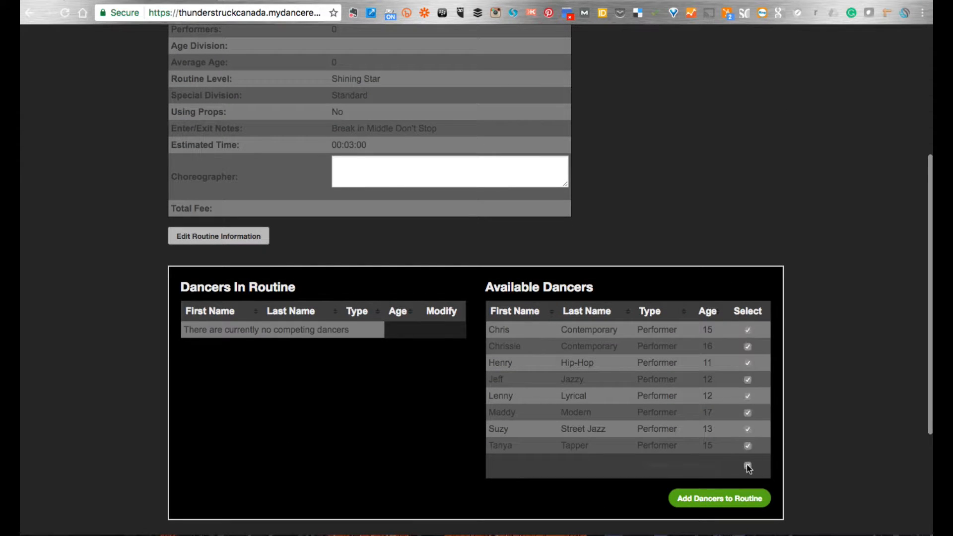
click(748, 396)
click(748, 414)
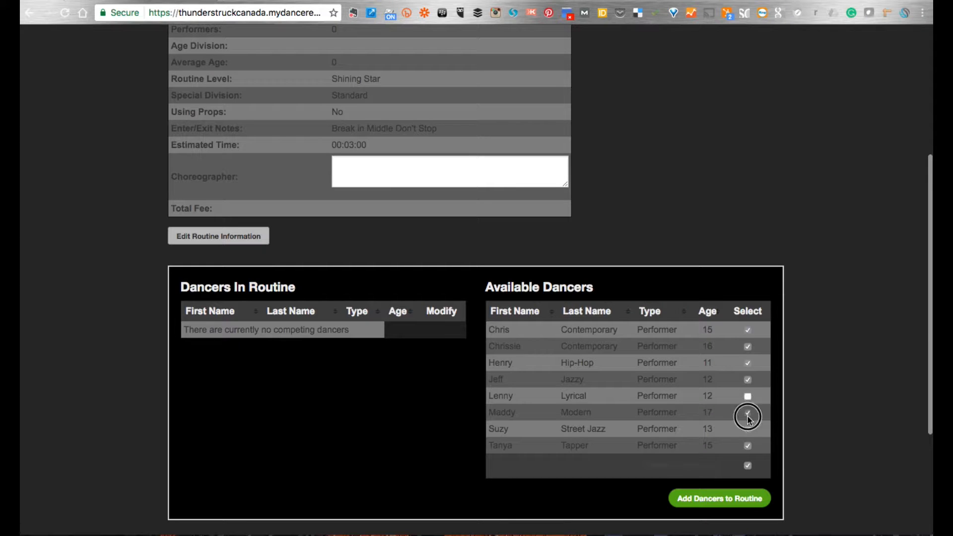
click(755, 500)
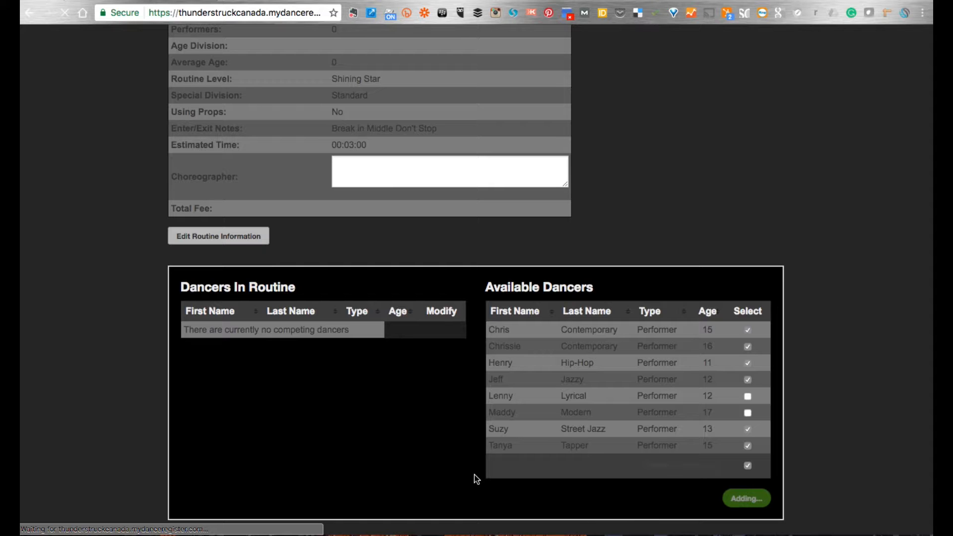
scroll(476, 479, down, 2)
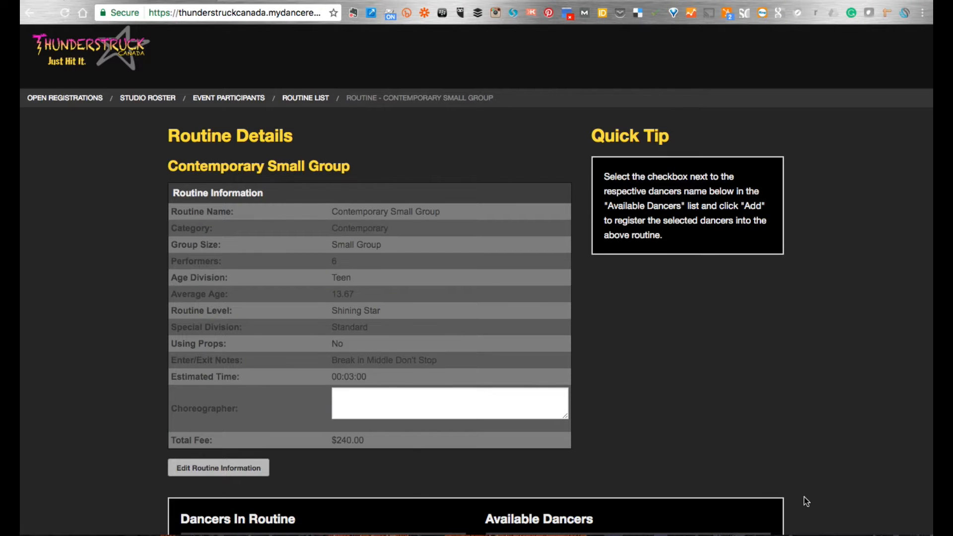
Fill in the choreographer's name for the Contemporary Small Group routine.
scroll(807, 501, down, 5)
scroll(804, 502, up, 3)
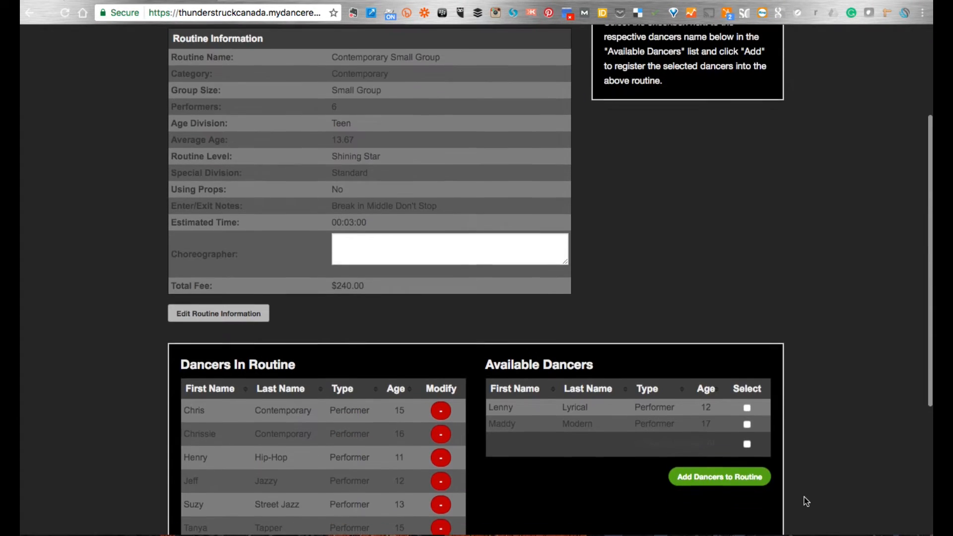
click(441, 260)
text(J)
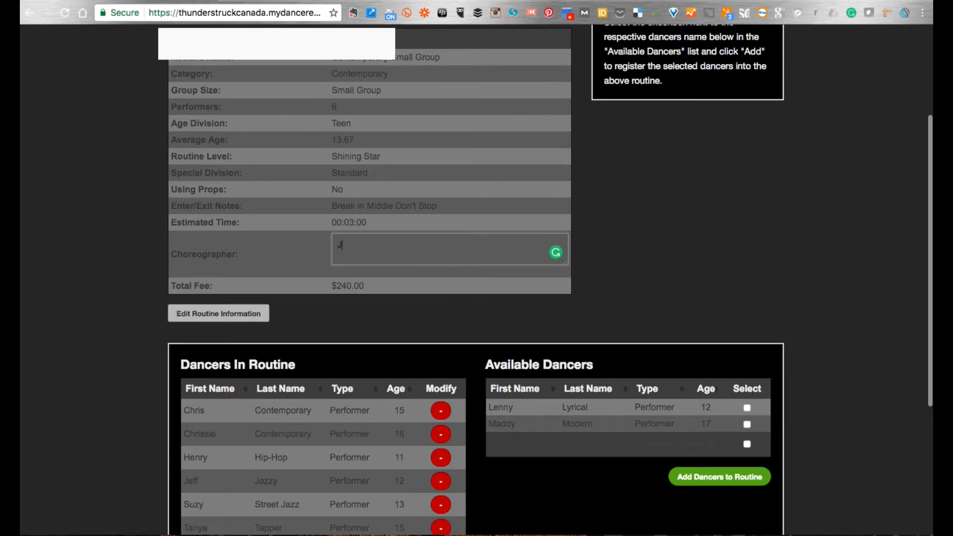
text(azzy)
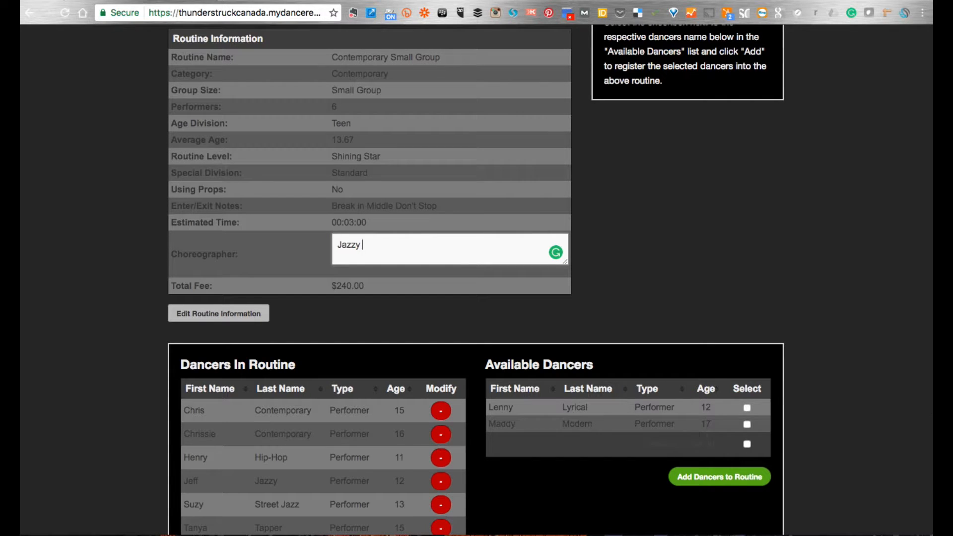
text(a)
key(ctrl+a)
click(630, 251)
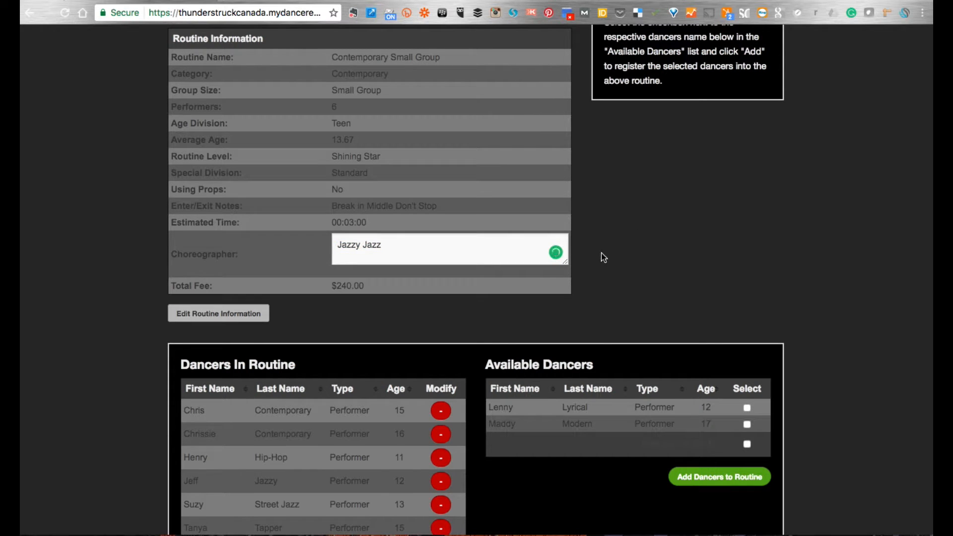
Review the small group's routine information and dancer list, and return to the routine list.
scroll(604, 253, down, 3)
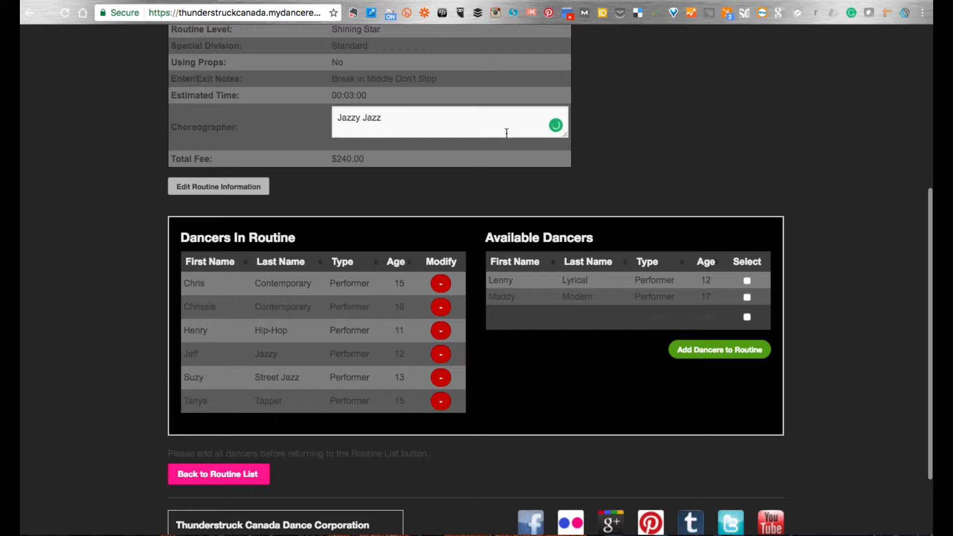
scroll(398, 236, up, 3)
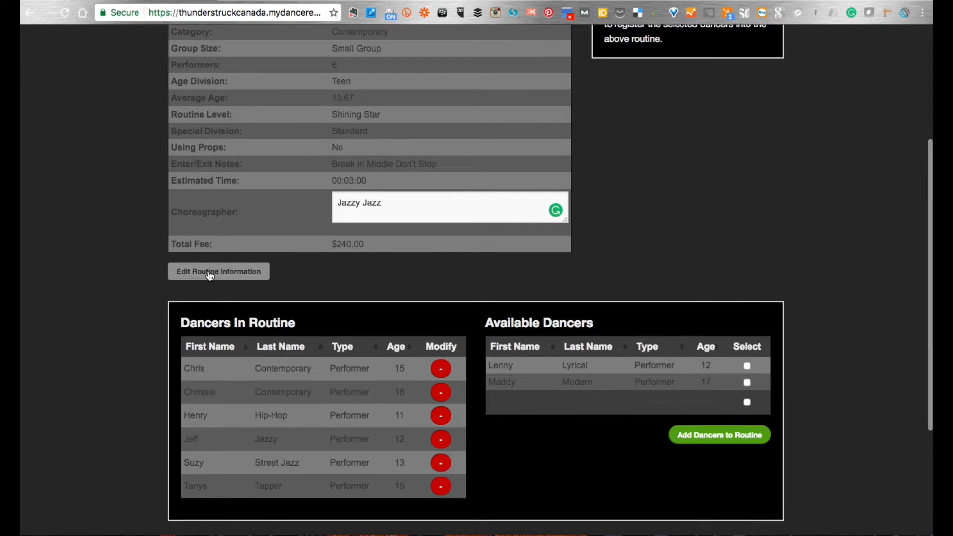
scroll(682, 206, down, 2)
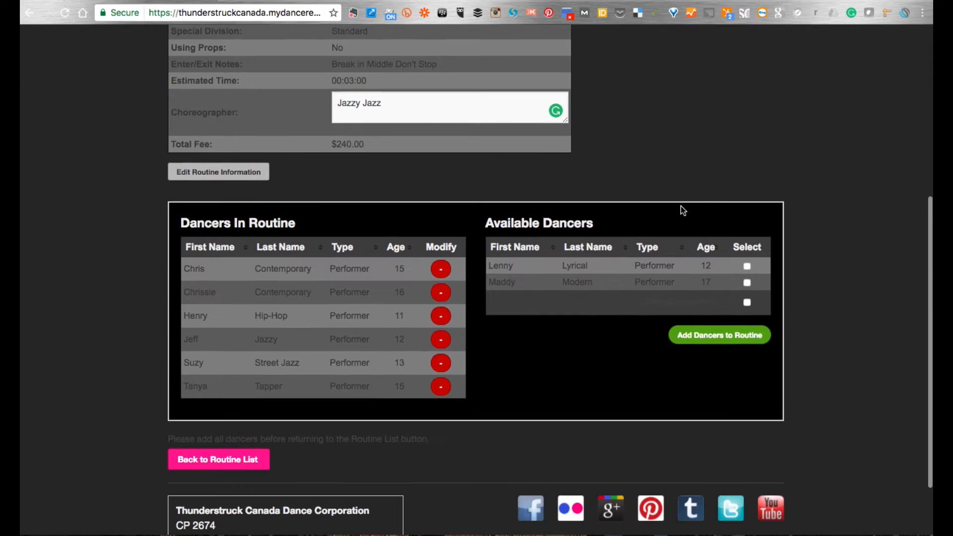
click(217, 457)
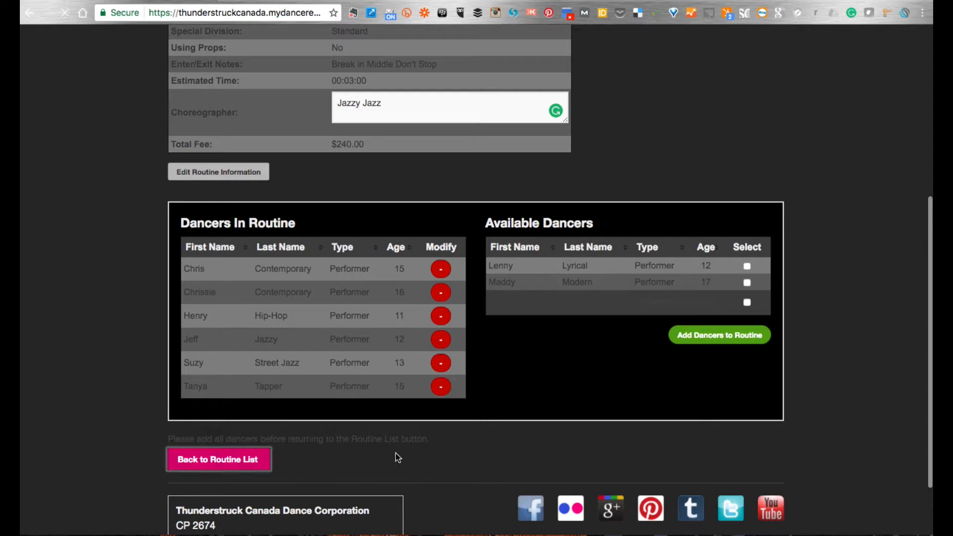
scroll(631, 430, down, 3)
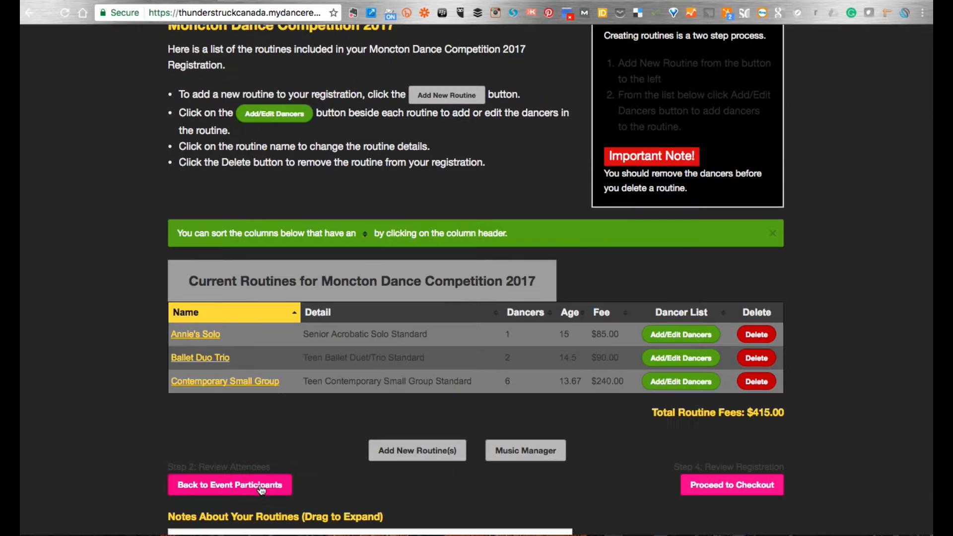
Reopen the Contemporary Small Group routine to check its choreographer entry and dancers, and go back to the routine list.
click(663, 382)
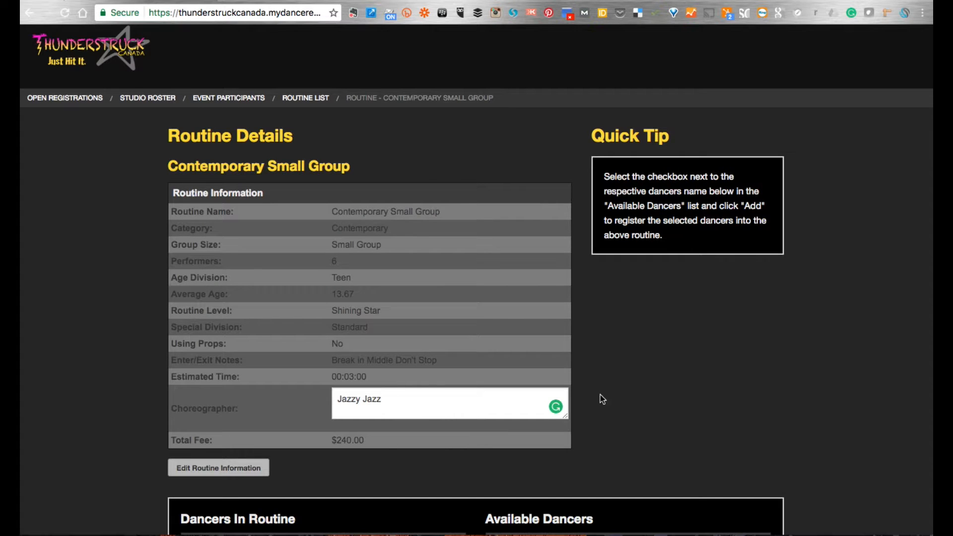
scroll(656, 400, down, 3)
scroll(656, 400, down, 5)
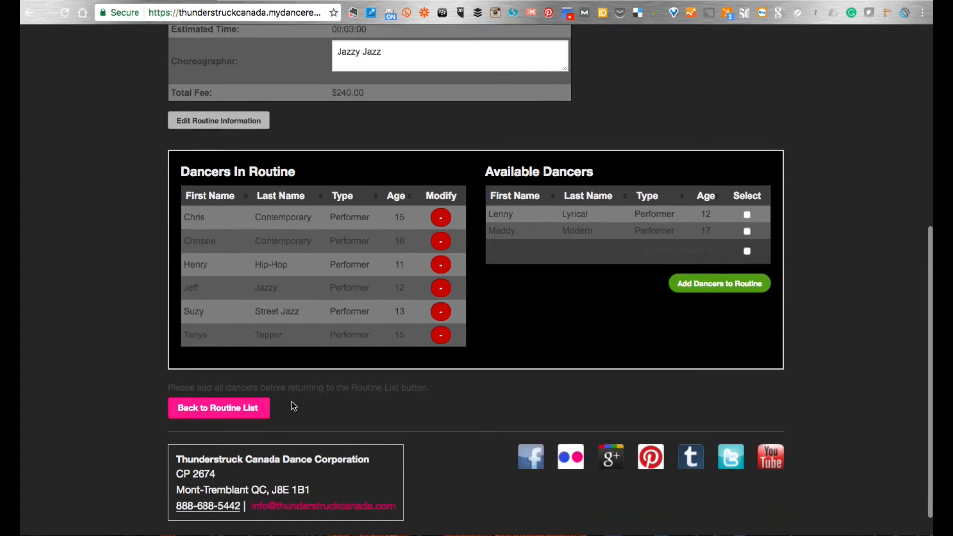
click(252, 408)
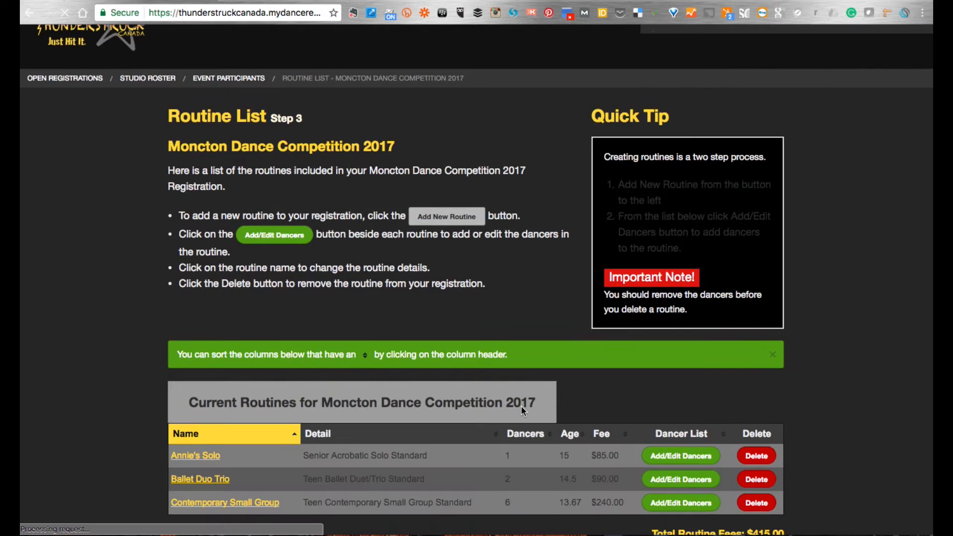
Enlarge the notes box below the routine list in both width and height.
scroll(521, 407, down, 4)
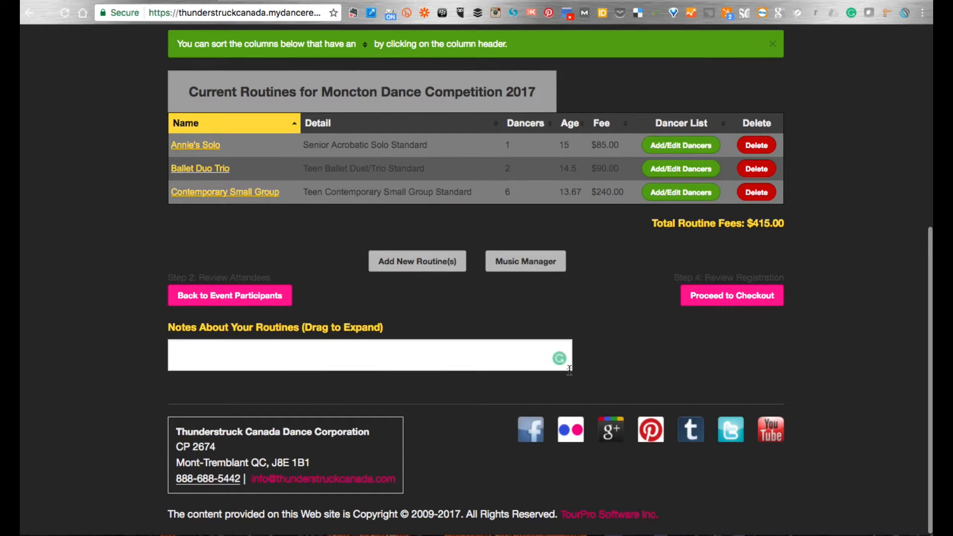
drag(568, 368, 672, 463)
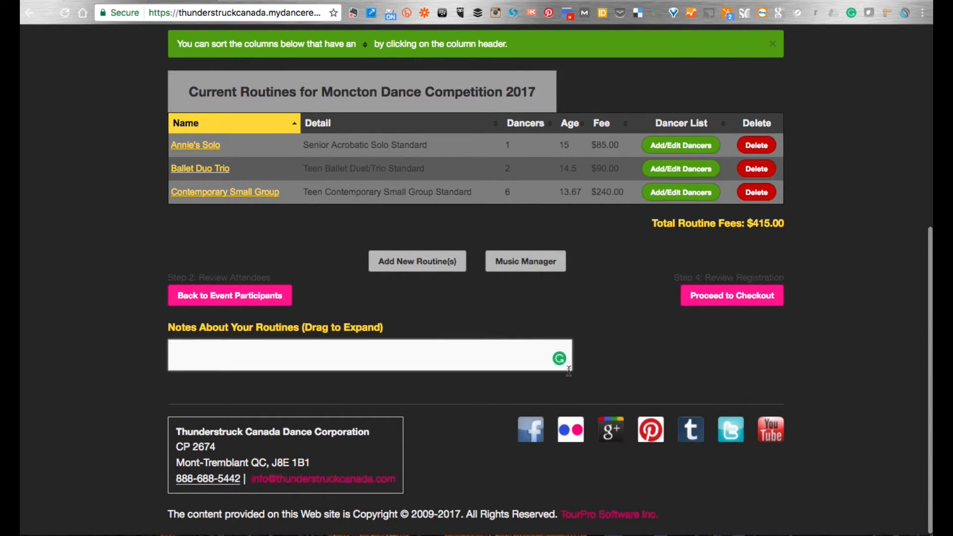
drag(570, 368, 641, 449)
drag(571, 371, 629, 439)
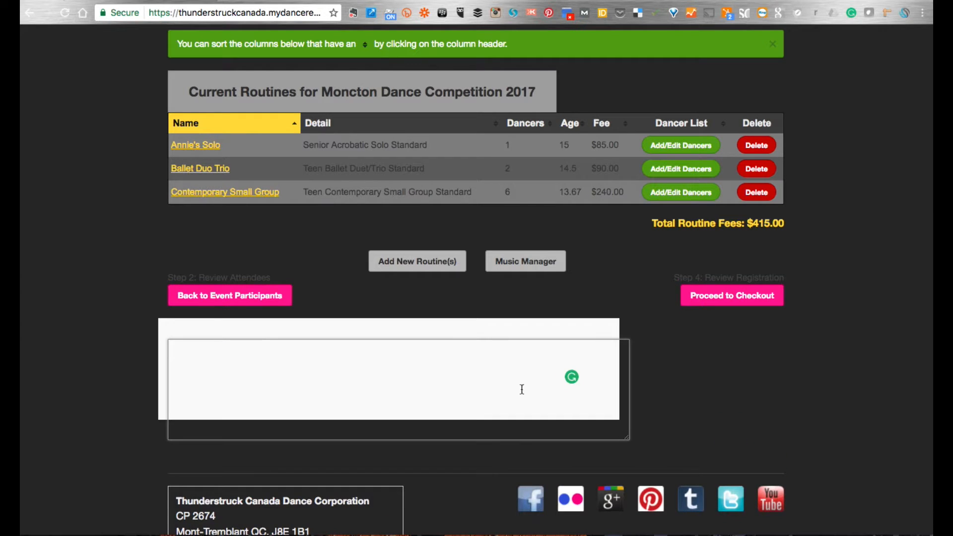
Enter the routine note "The Ballet Duo has a conflict on Friday, if possible can they dance any other day.".
click(317, 365)
text(The Bal)
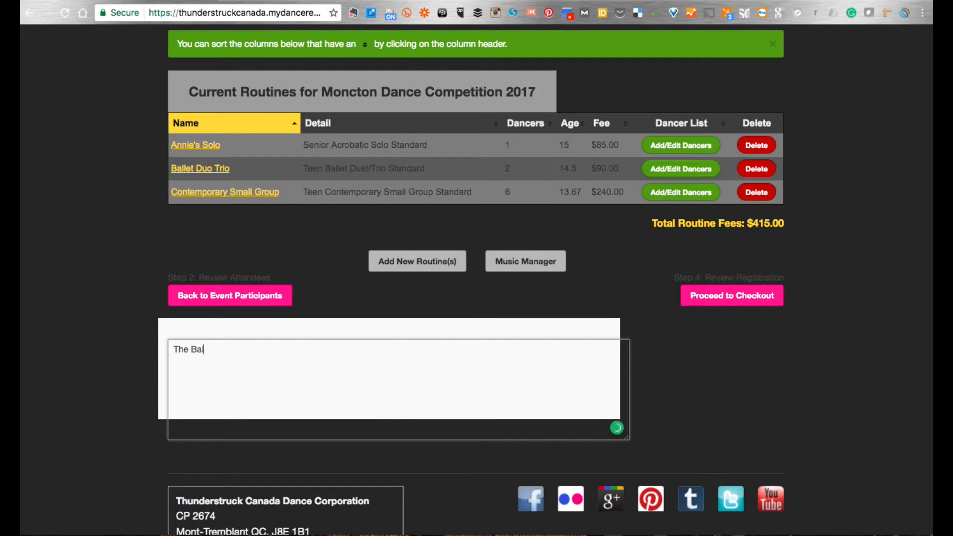
text(let Duo can no)
text(t)
key(BackSpace)
key(BackSpace)
key(BackSpace)
key(BackSpace)
key(BackSpace)
key(BackSpace)
key(BackSpace)
text(has a conflic on)
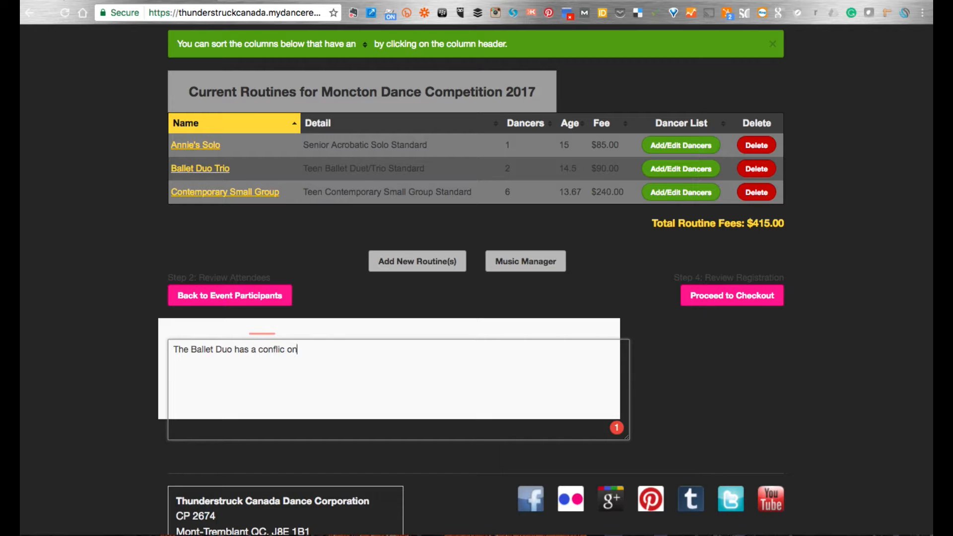
key(BackSpace)
key(BackSpace)
key(BackSpace)
text(t on Friday, if possible)
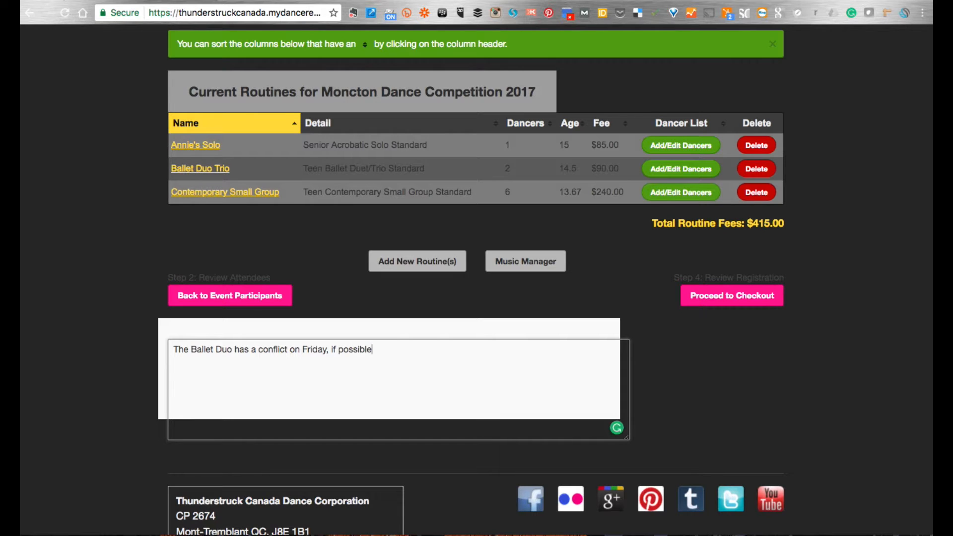
text( can they dance any ohter)
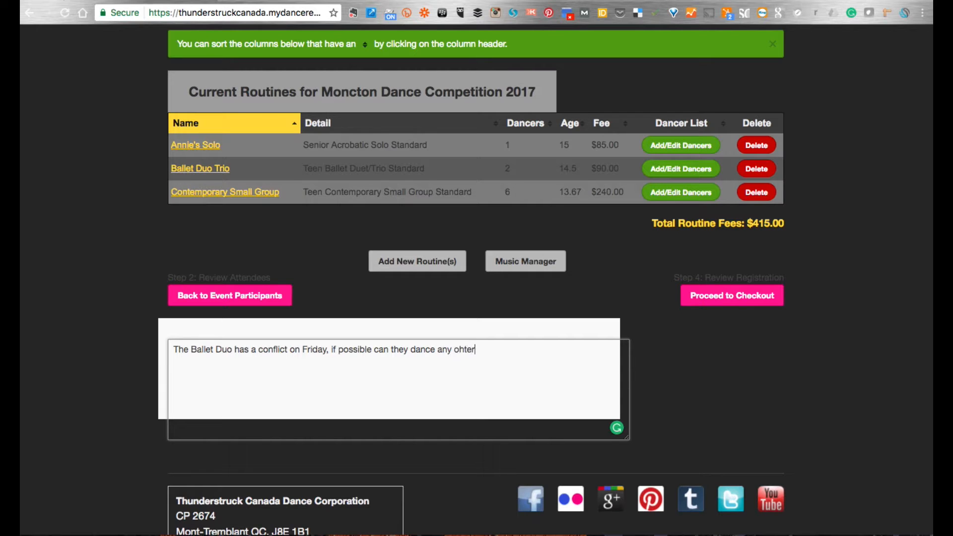
key(BackSpace)
key(BackSpace)
key(BackSpace)
key(BackSpace)
text(ther day.)
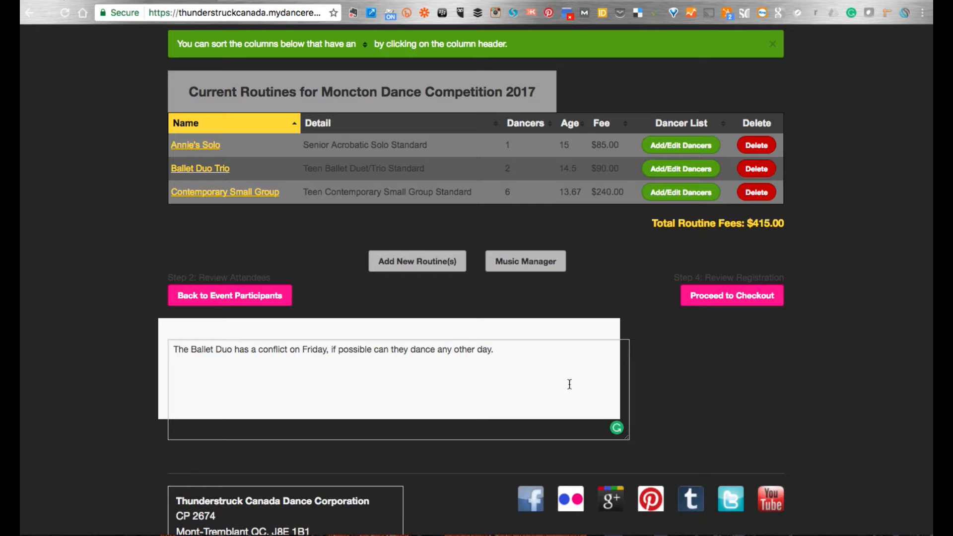
Go back to the event participants page and return to the routine list to check that the routine note is kept.
click(252, 293)
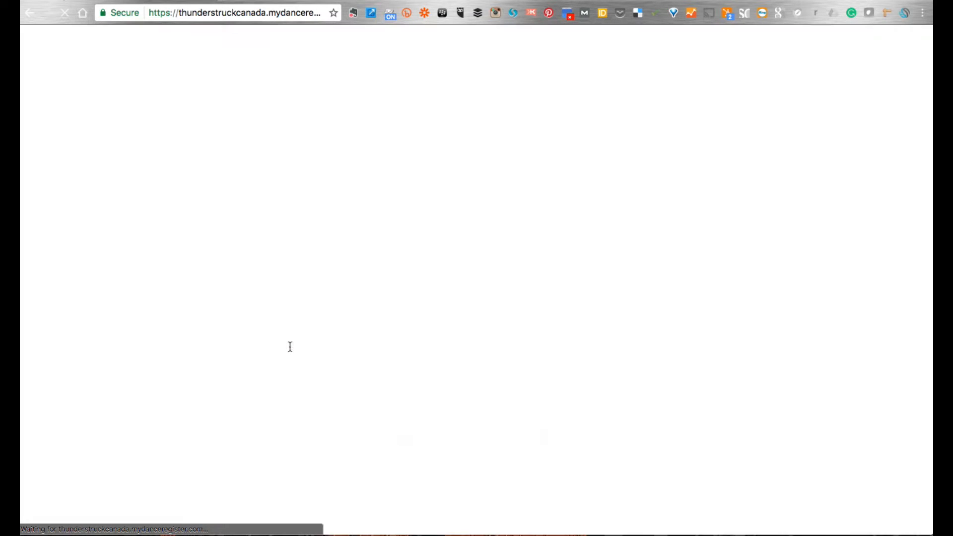
scroll(659, 420, down, 10)
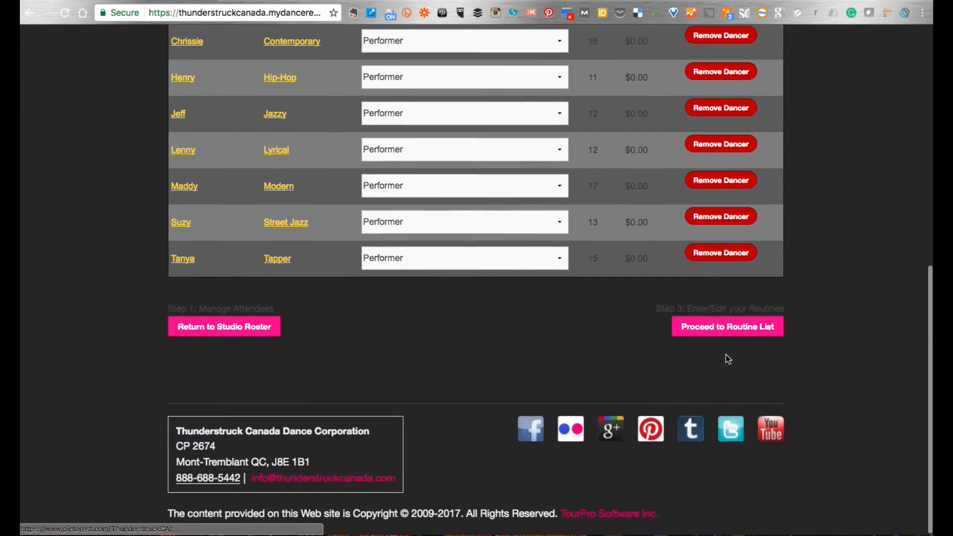
click(726, 326)
scroll(519, 391, down, 4)
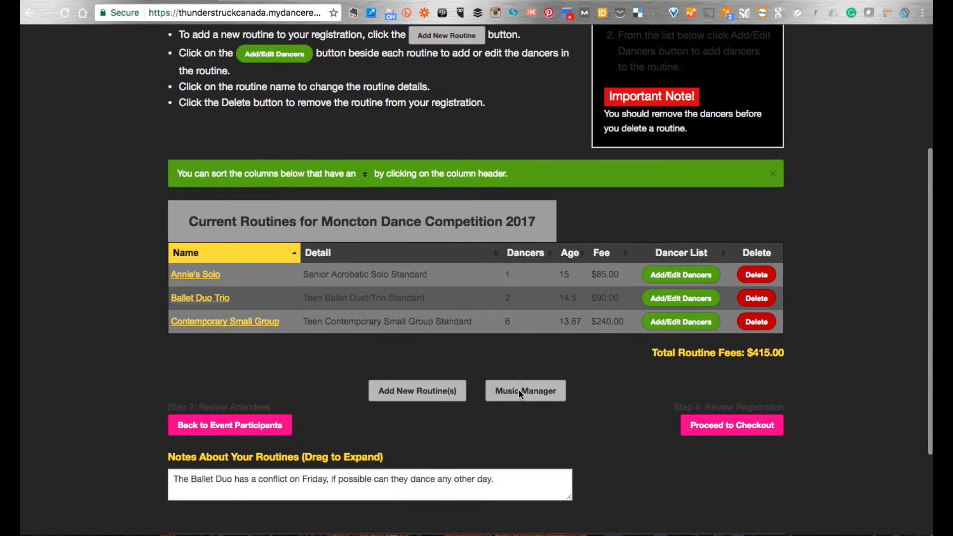
Check the dancers assigned to the Contemporary Small Group routine and return to the routine list.
click(697, 327)
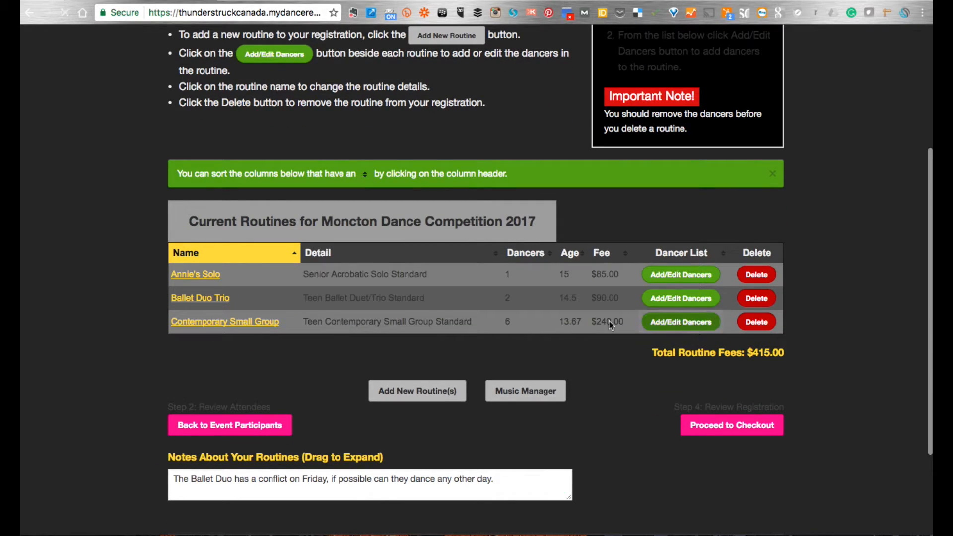
scroll(690, 386, down, 8)
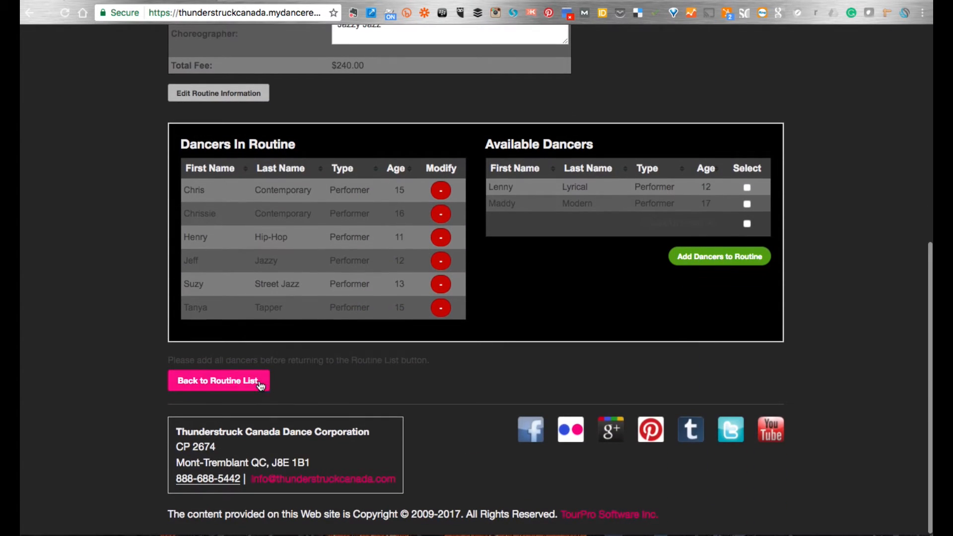
click(259, 384)
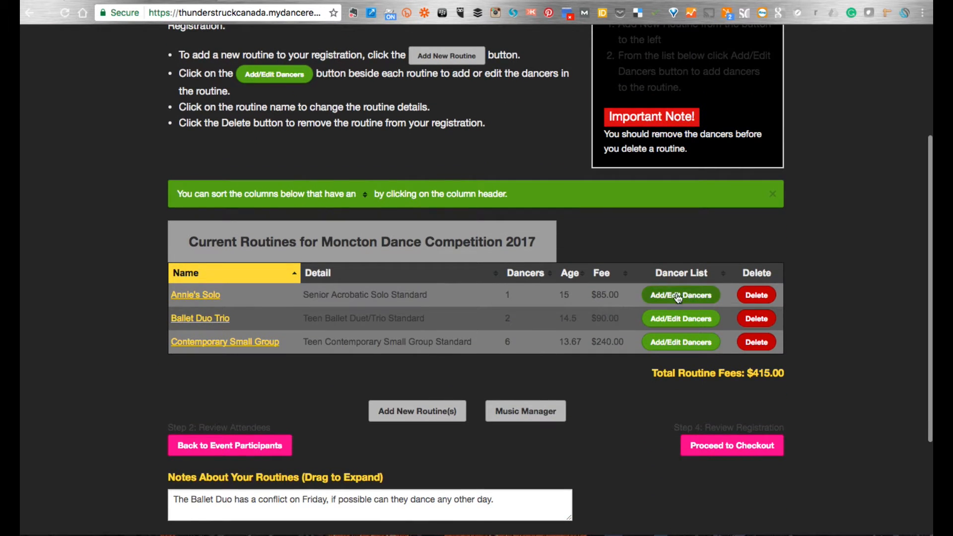
Dismiss the column-sorting tip above the current routines table.
scroll(718, 291, up, 1)
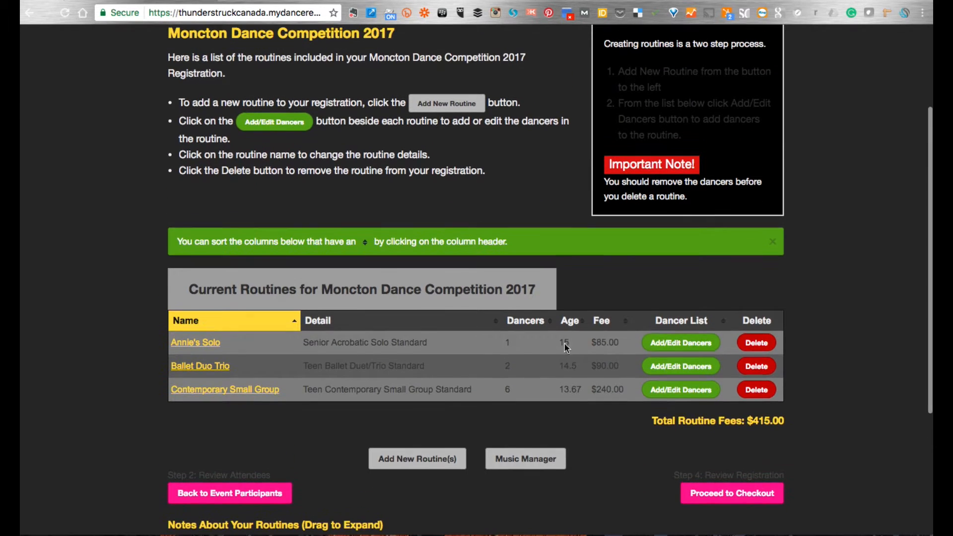
click(767, 243)
scroll(835, 302, up, 2)
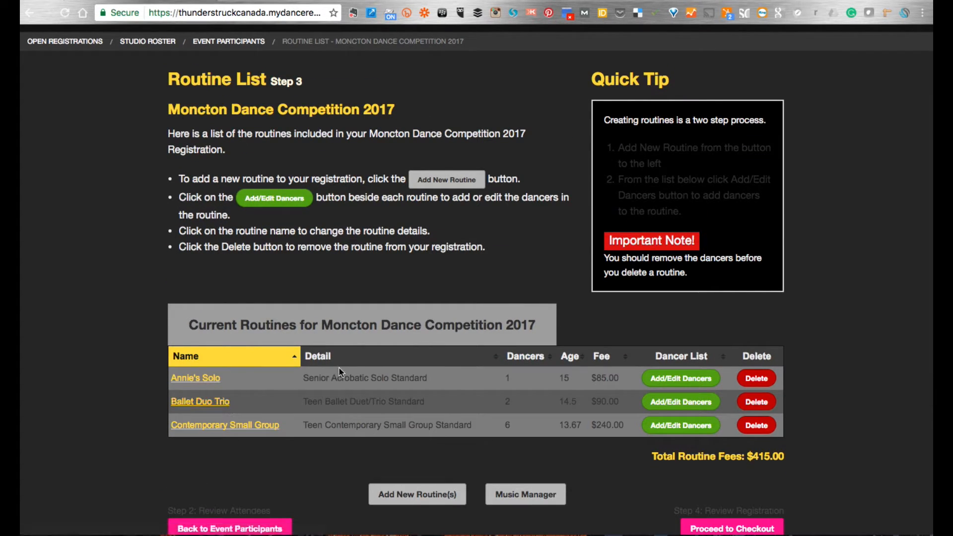
Try sorting the routines table by its name, detail, dancers, age and fee columns, ending with name in ascending order.
click(386, 357)
click(257, 362)
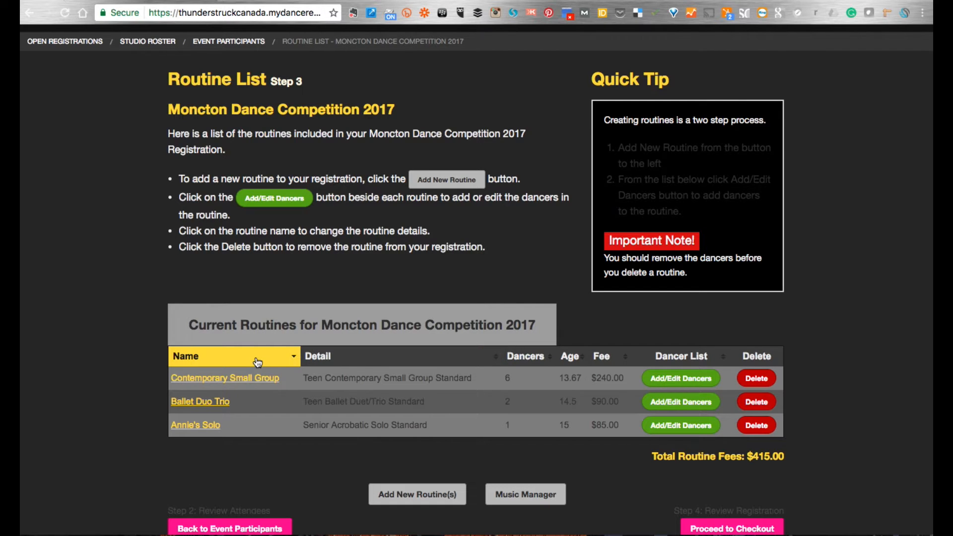
click(357, 363)
click(536, 362)
click(568, 362)
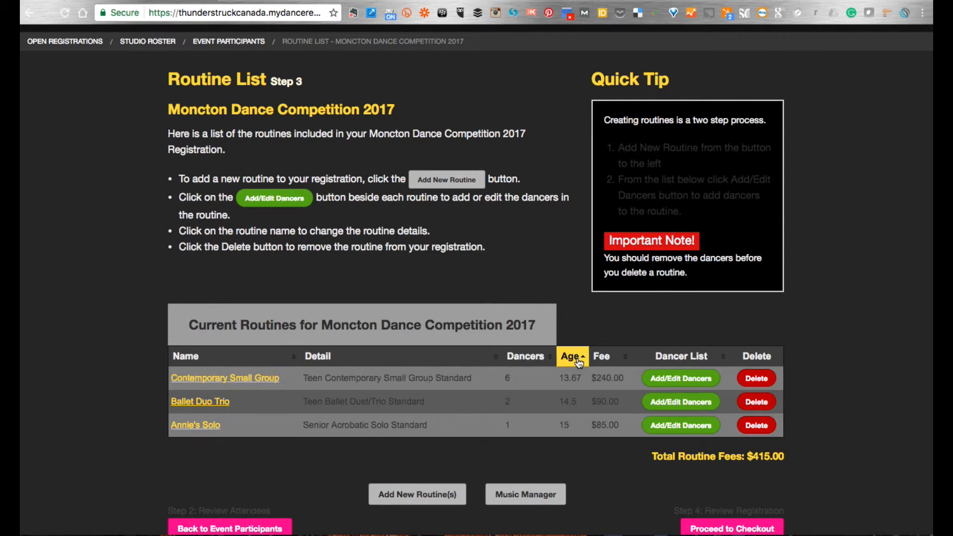
click(610, 367)
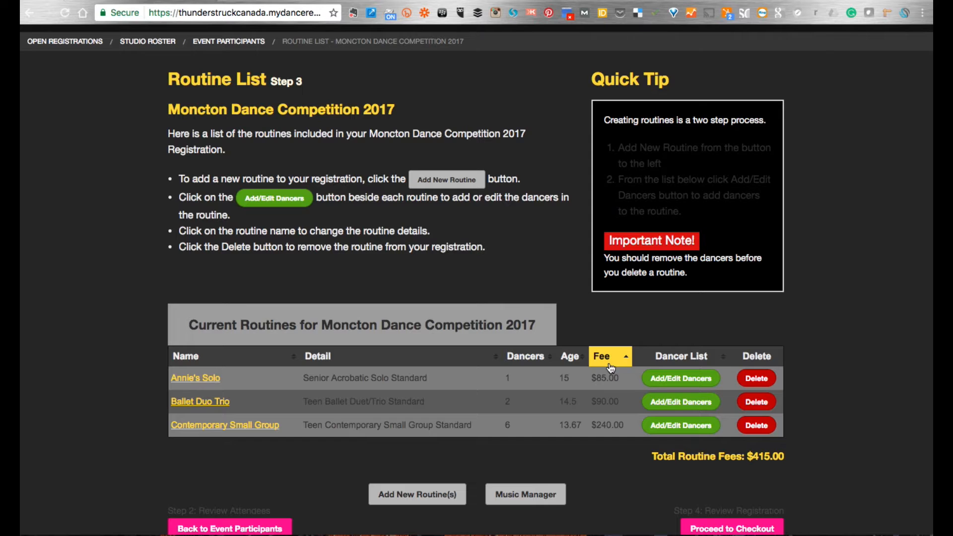
click(263, 358)
click(263, 365)
click(332, 360)
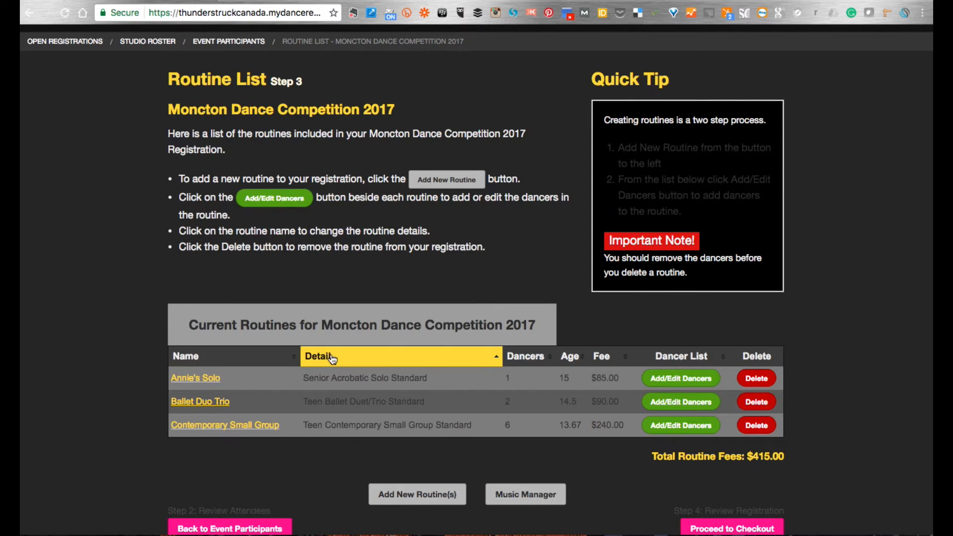
click(259, 360)
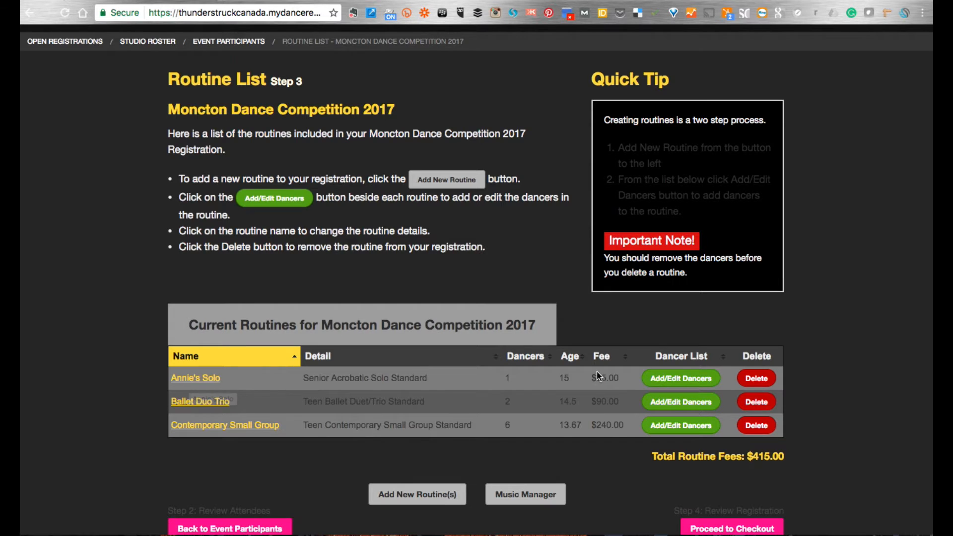
Review the routine details and assigned dancer of the acrobatic solo, and return to the routine list.
click(681, 378)
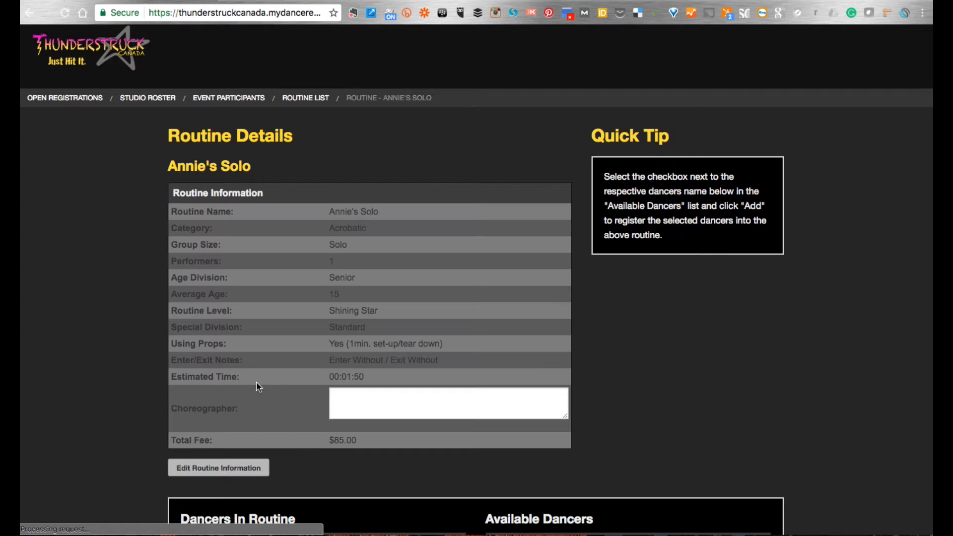
scroll(304, 397, down, 3)
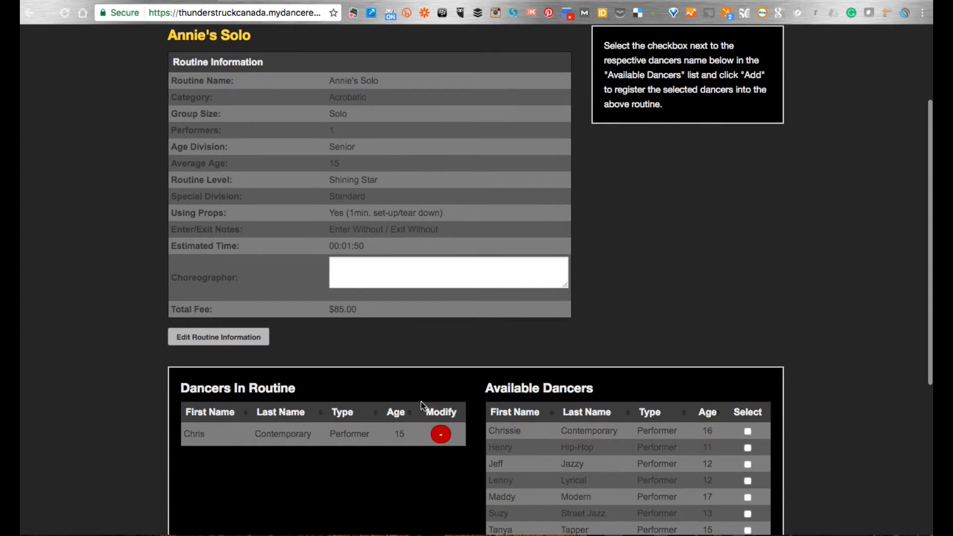
scroll(421, 401, down, 5)
click(258, 463)
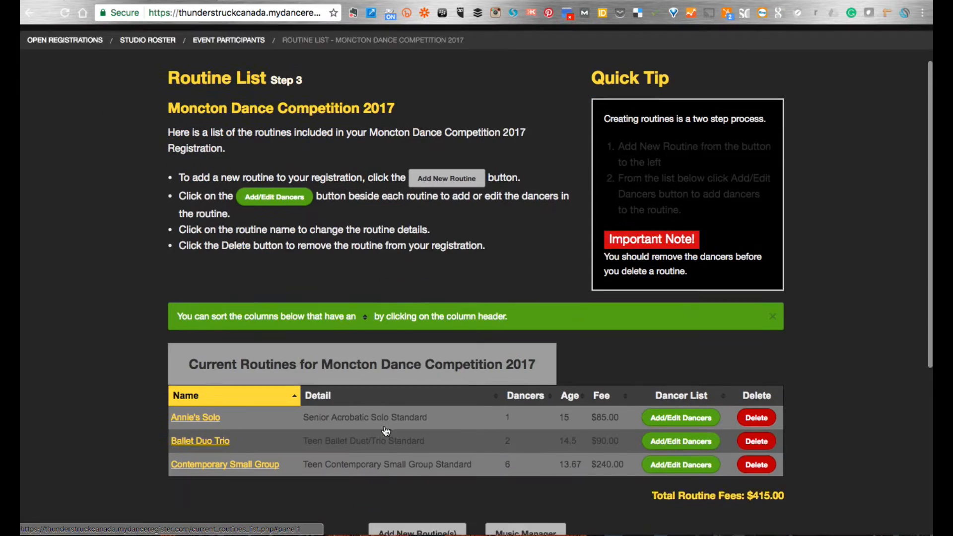
Open the acrobatic solo for editing and rename it after its assigned dancer, keeping the word "Solo".
scroll(386, 430, down, 1)
click(195, 379)
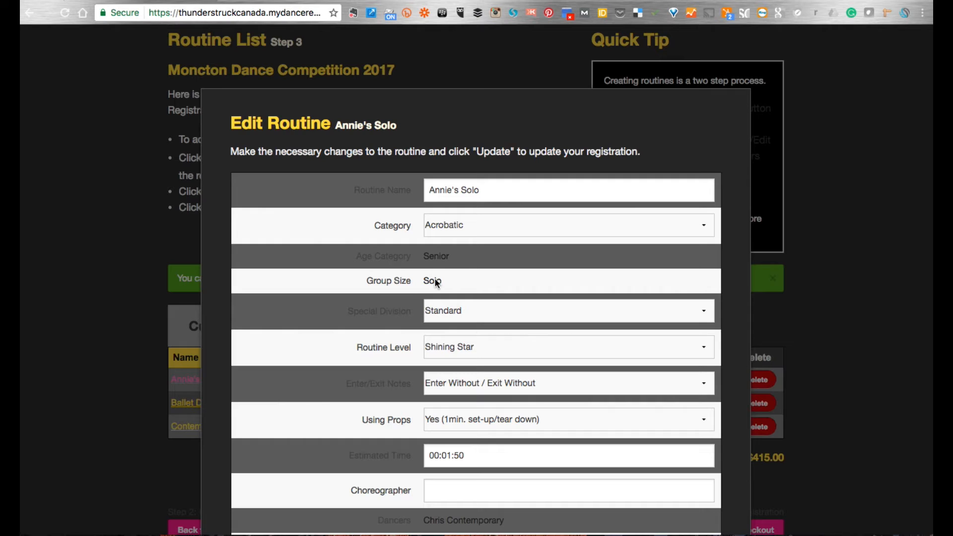
double_click(439, 189)
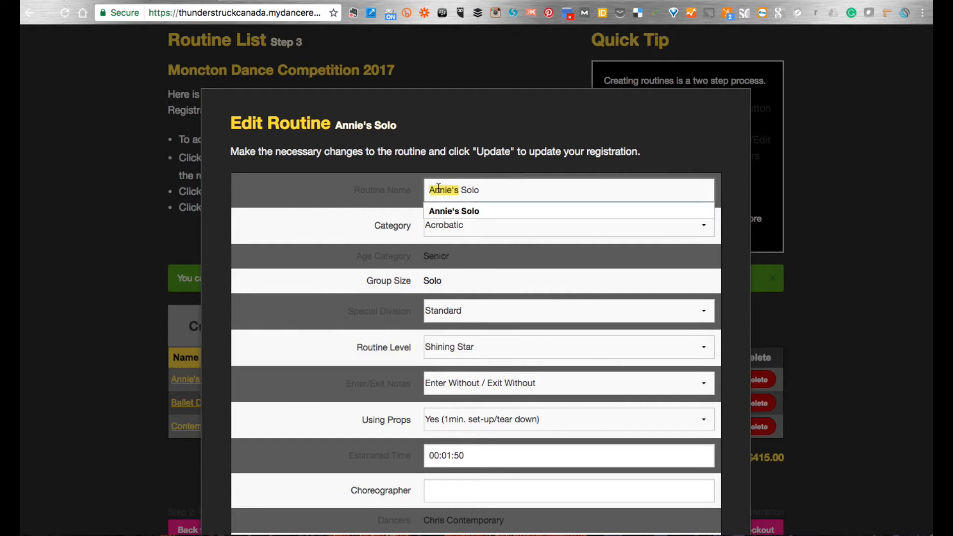
text(Chris')
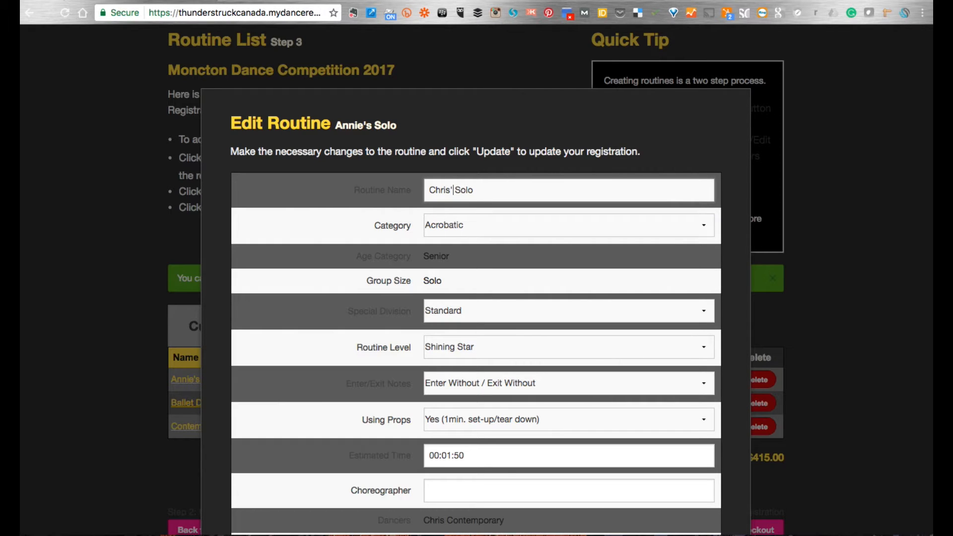
Set the solo's category to Contemporary and its routine level to Rock Star.
click(440, 221)
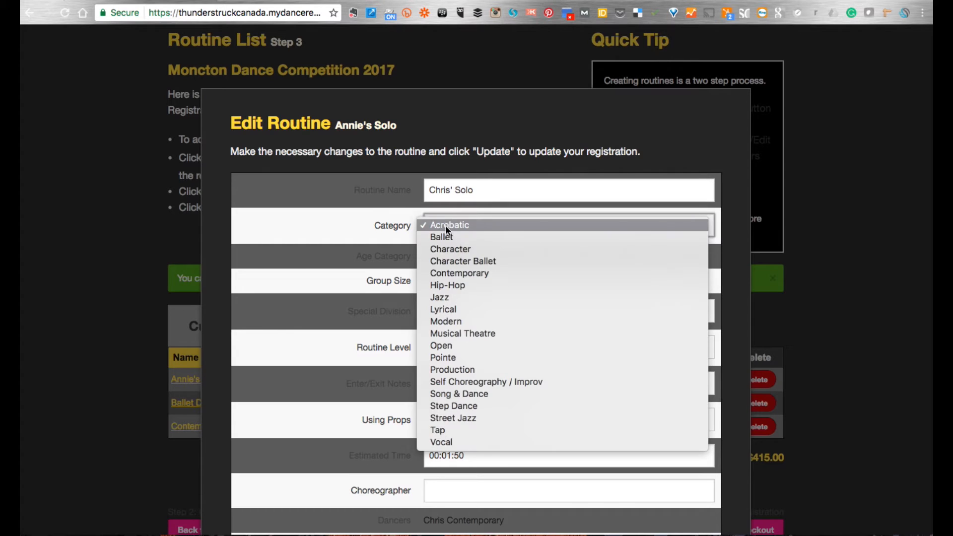
click(463, 271)
click(461, 349)
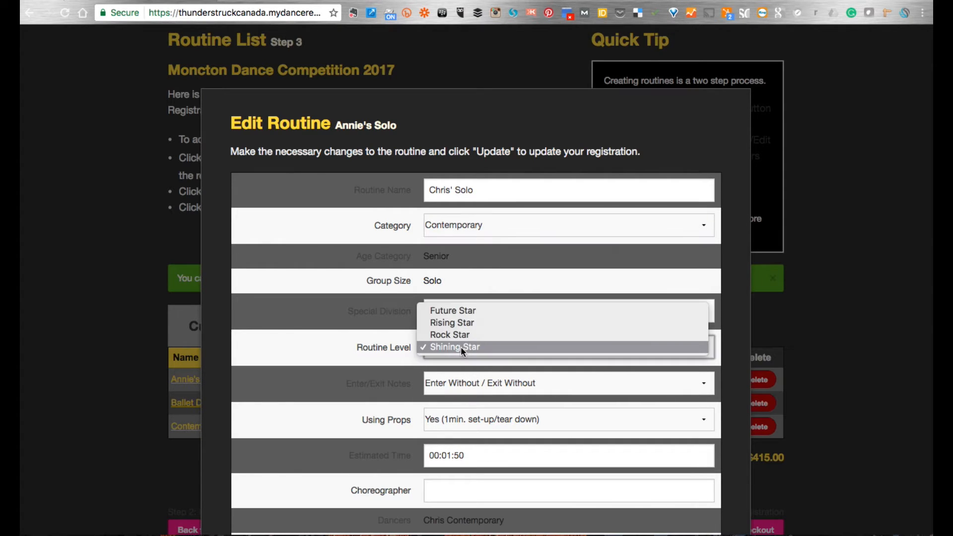
click(461, 335)
Set the solo's estimated time to 00:02:45.
scroll(529, 341, down, 3)
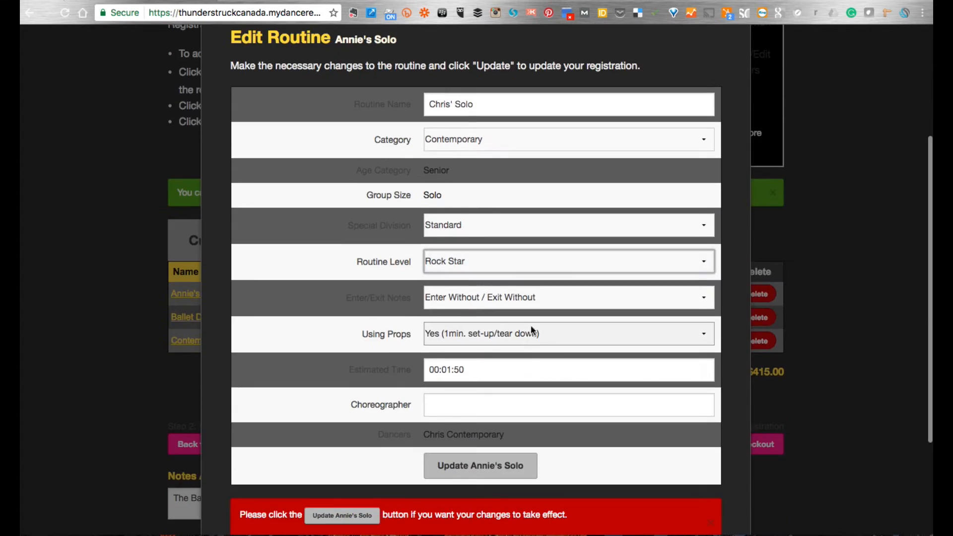
click(473, 370)
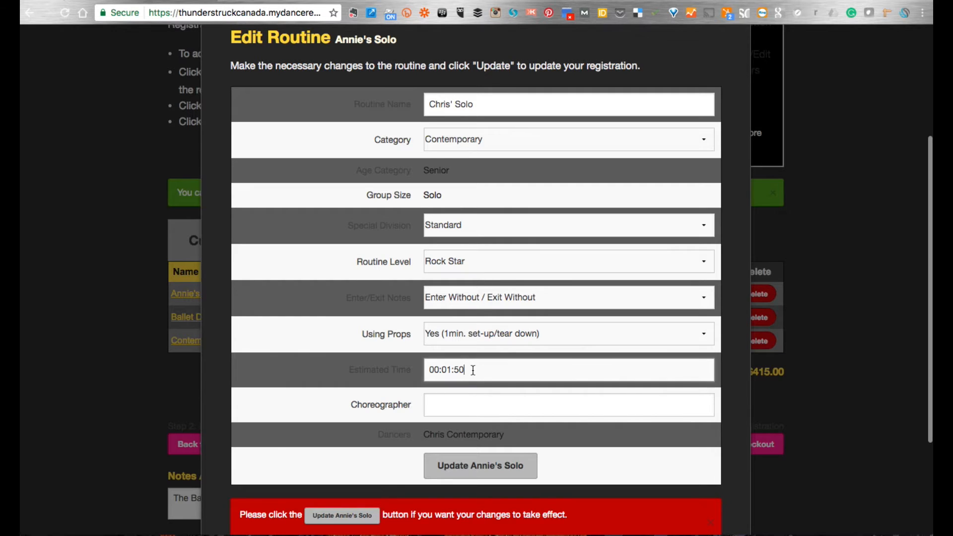
click(452, 370)
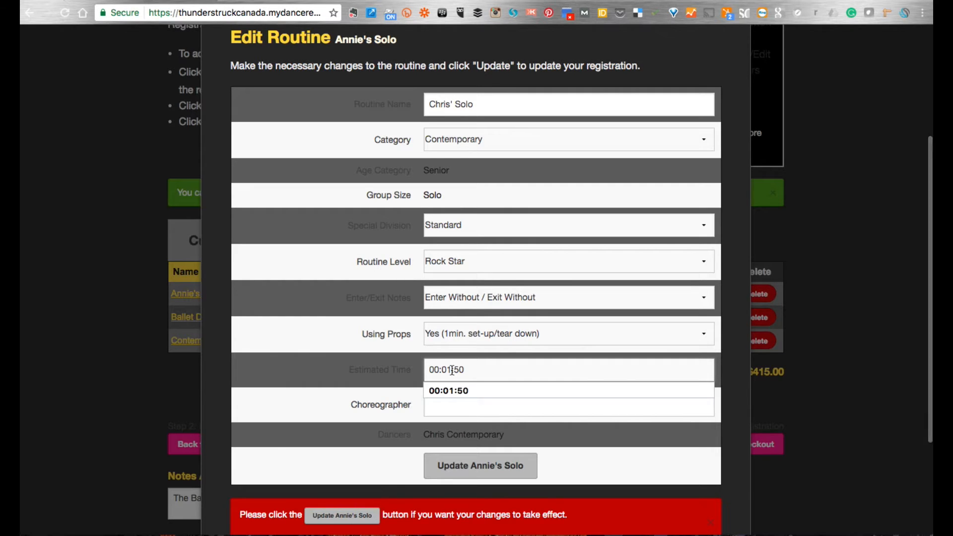
key(BackSpace)
text(2:45)
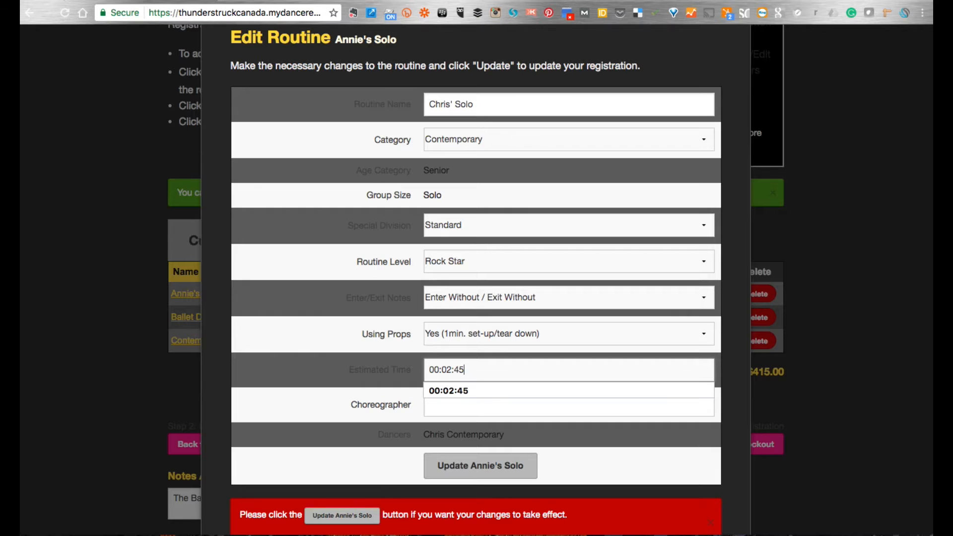
Enter the choreographer's name for the solo routine.
click(402, 407)
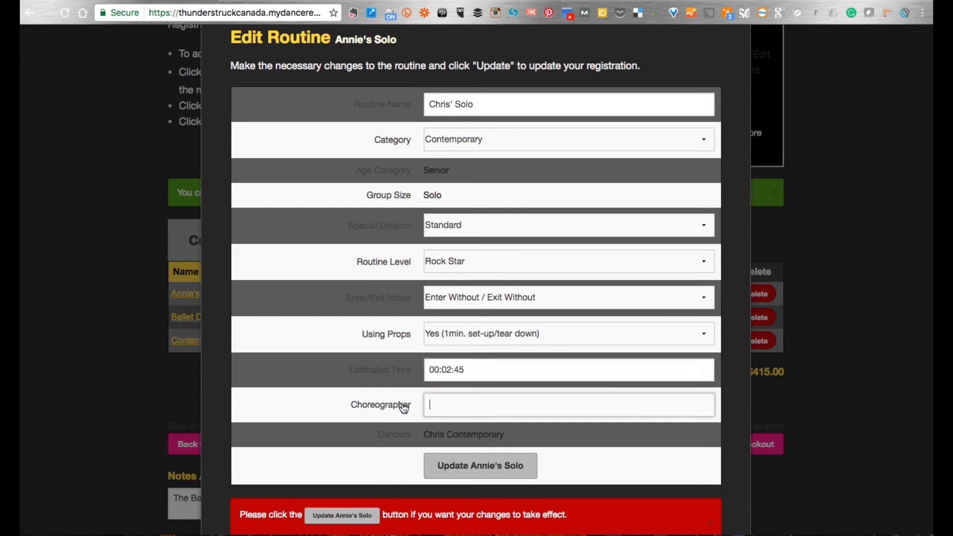
click(427, 404)
text(Self)
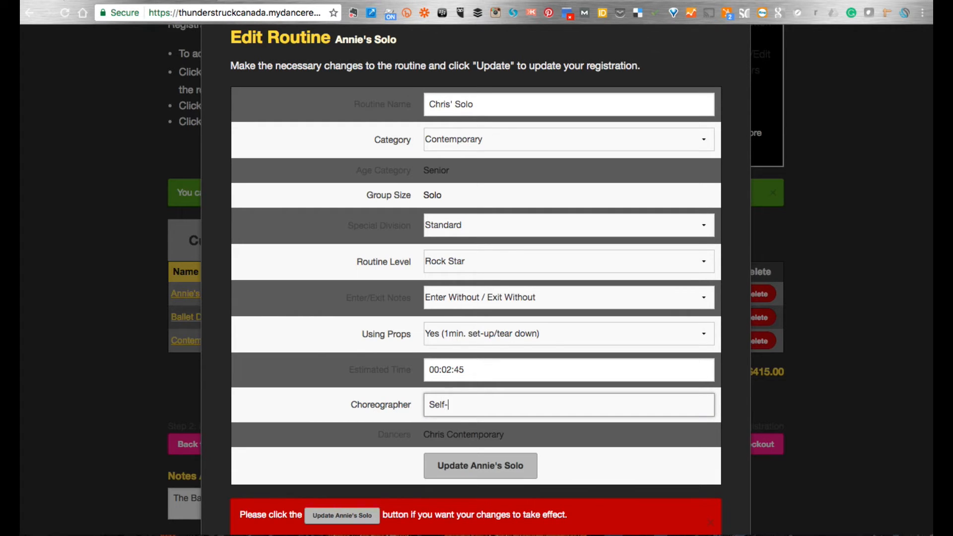
key(BackSpace)
key(BackSpace)
key(BackSpace)
key(BackSpace)
text(Jax)
key(BackSpace)
text(zzy Jeff)
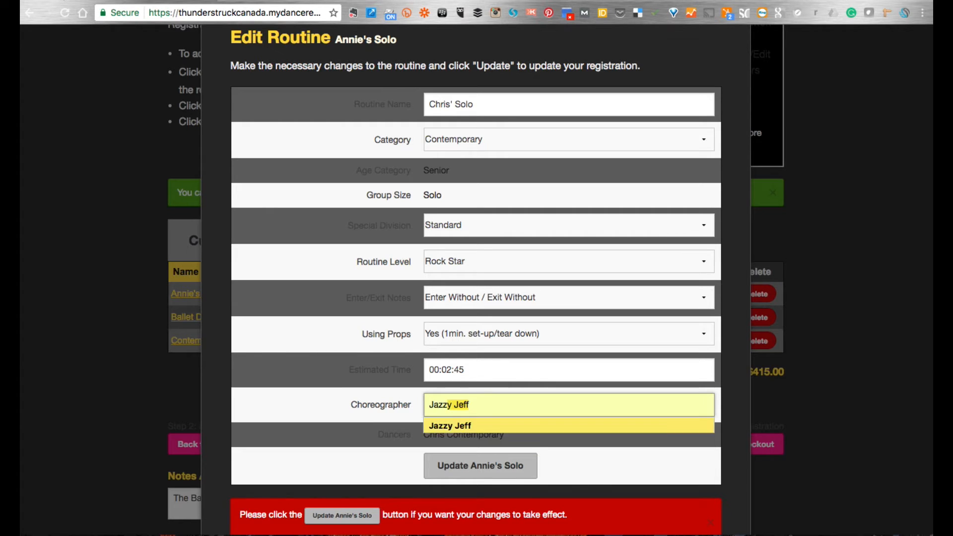
click(444, 425)
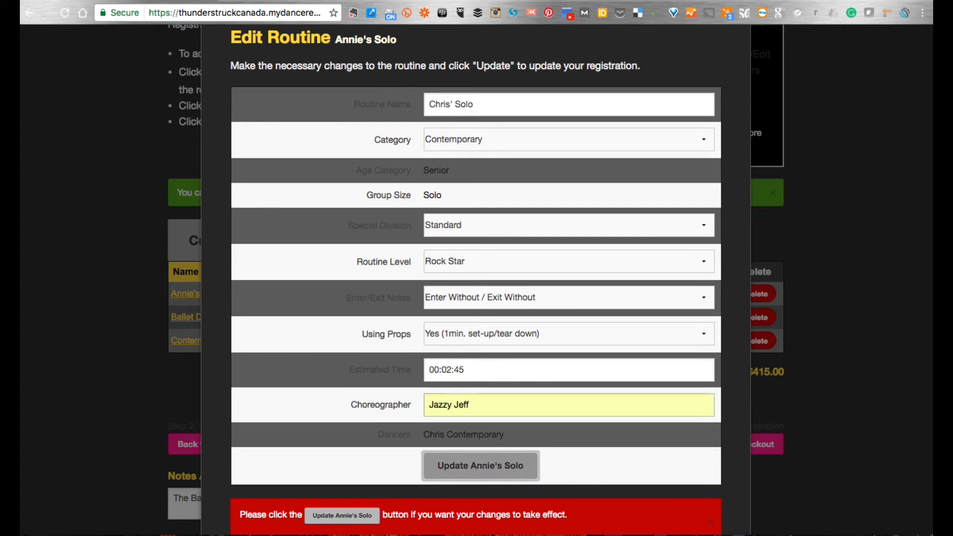
Save the changes to the solo routine and dismiss the price update notice.
click(472, 473)
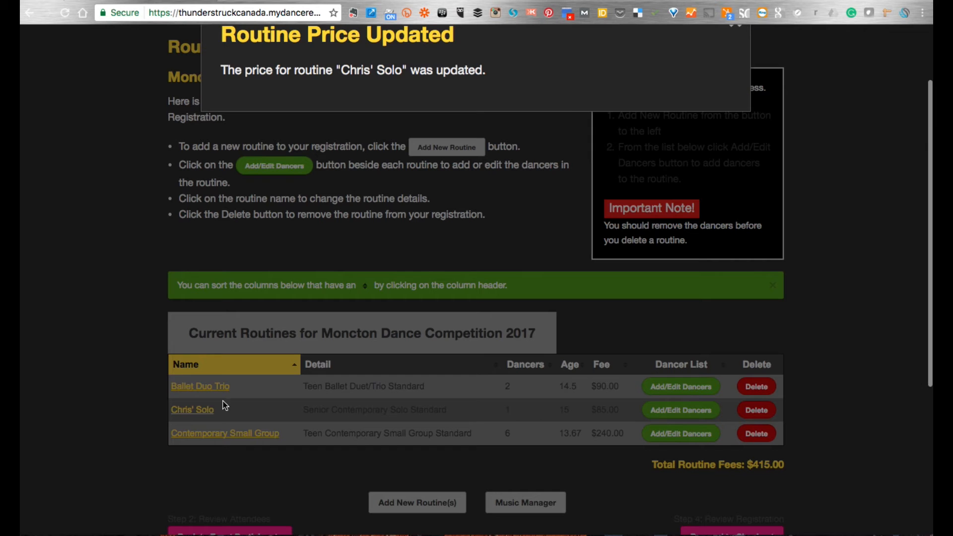
scroll(621, 194, up, 3)
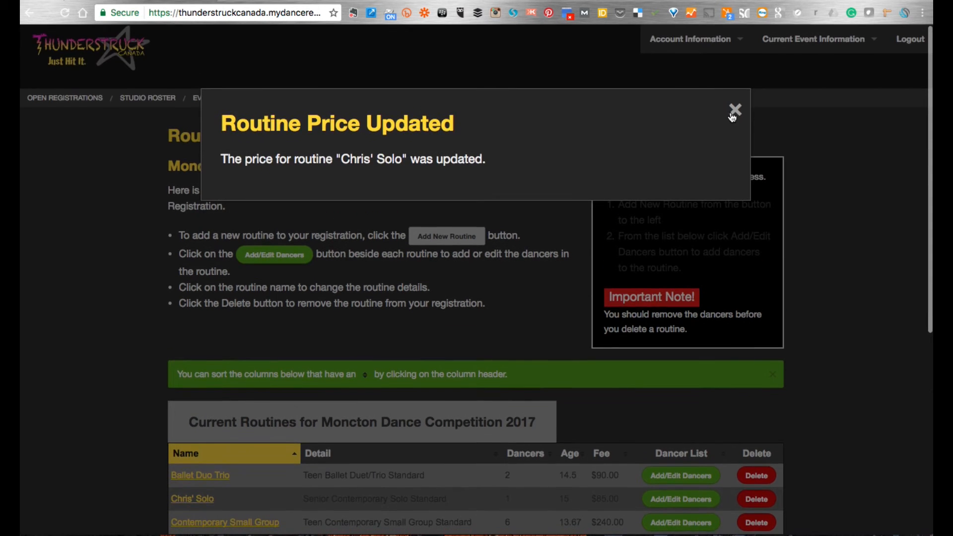
click(733, 115)
Set the Ballet Duo Trio routine's estimated time to 00:03:15 and update the routine, dismissing the price notice.
scroll(388, 347, down, 4)
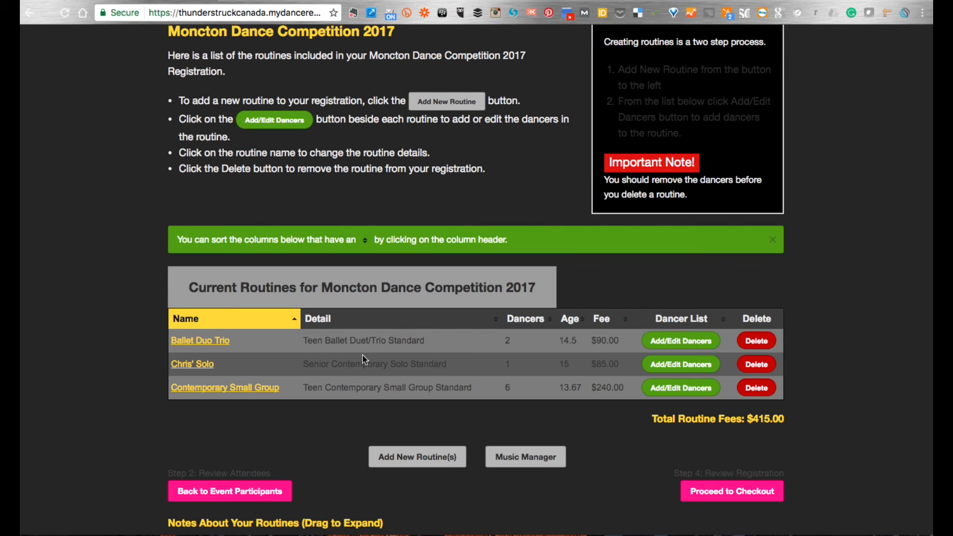
click(229, 340)
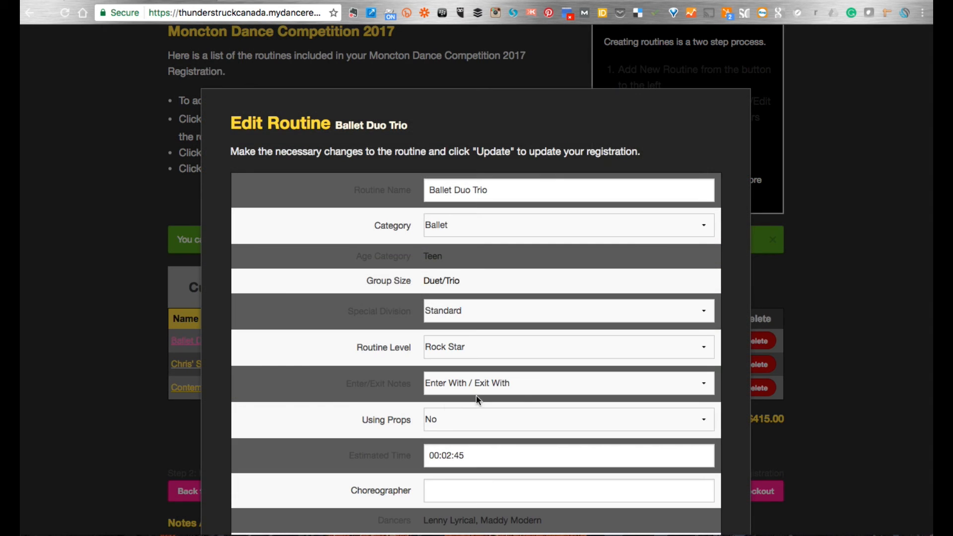
scroll(522, 391, down, 1)
scroll(522, 391, down, 1)
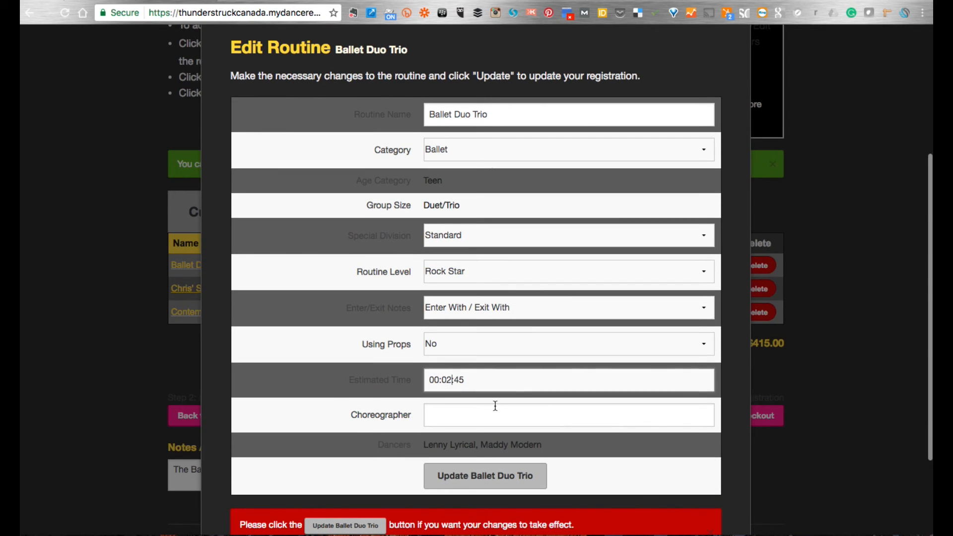
key(BackSpace)
text(3:)
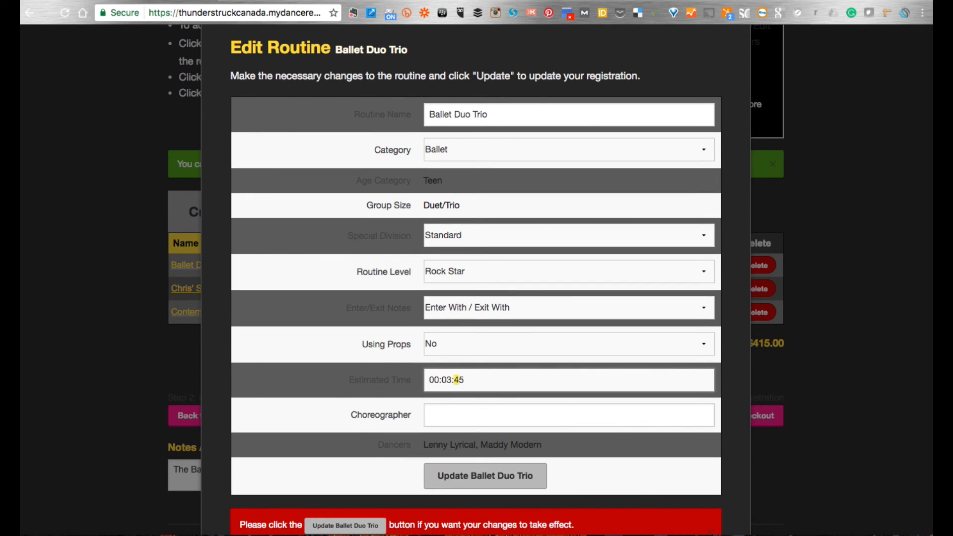
text(1)
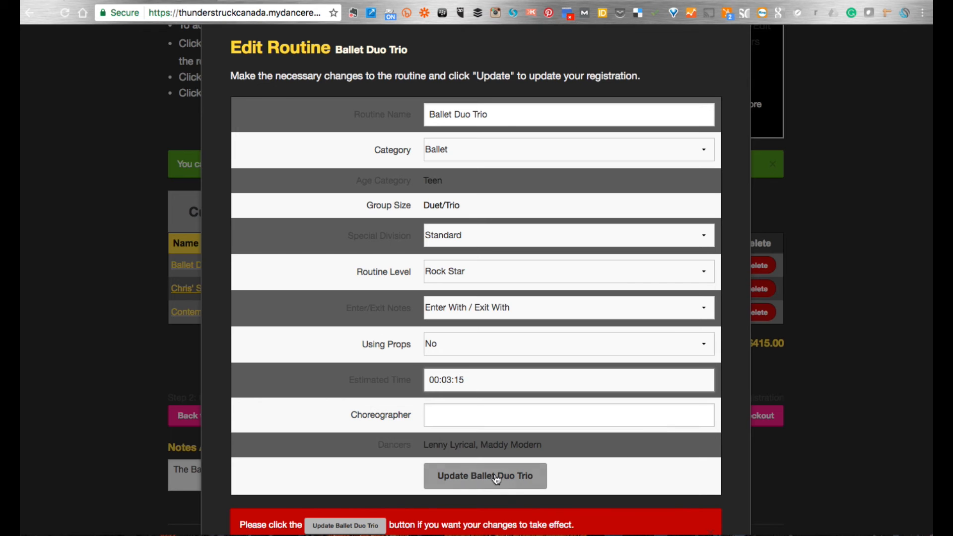
click(487, 476)
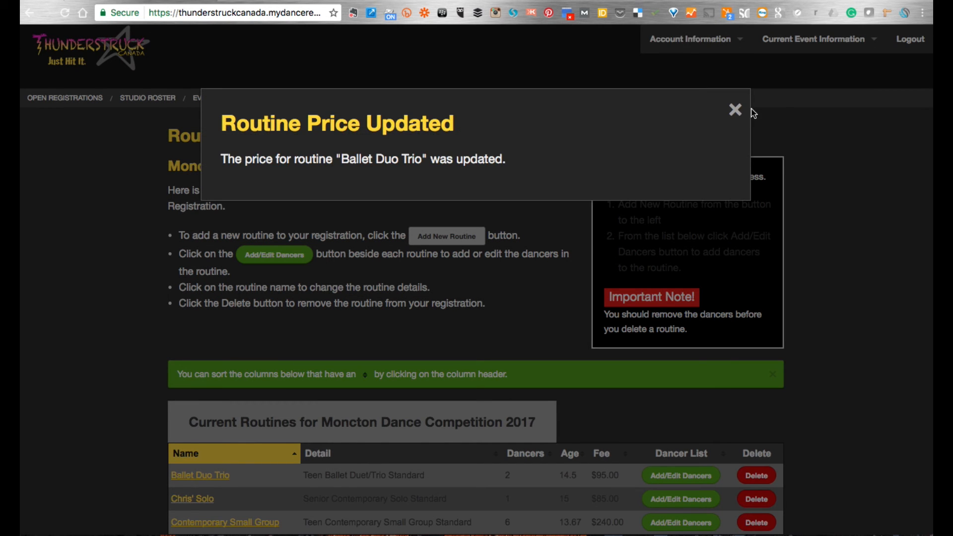
click(735, 106)
Review the fees and total in the current routines list, along with the notes about the routines.
scroll(739, 322, down, 3)
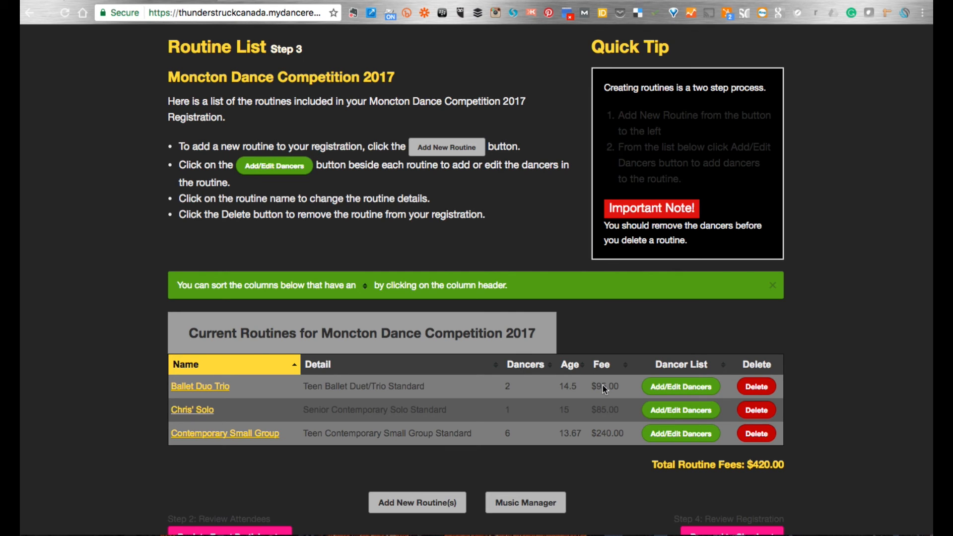
scroll(720, 297, down, 2)
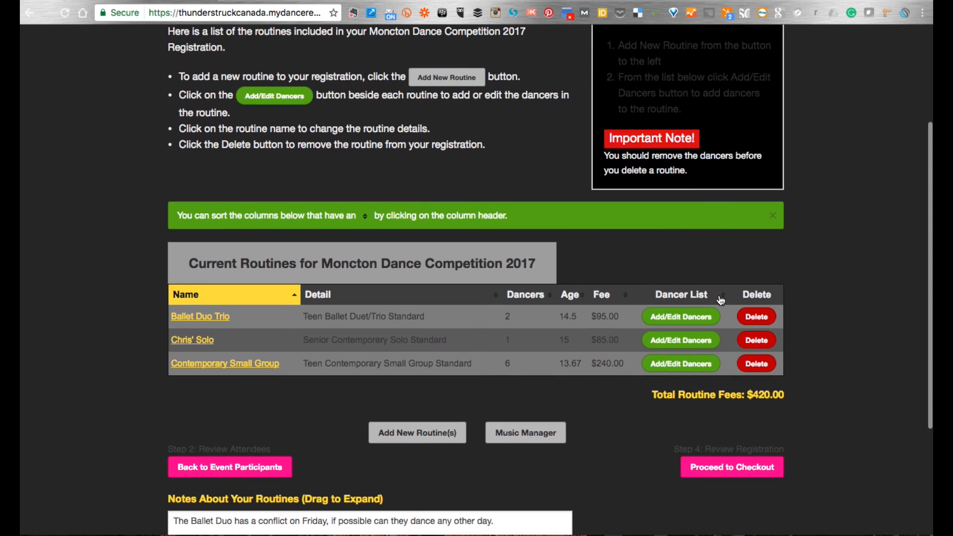
scroll(721, 301, up, 2)
scroll(721, 300, down, 3)
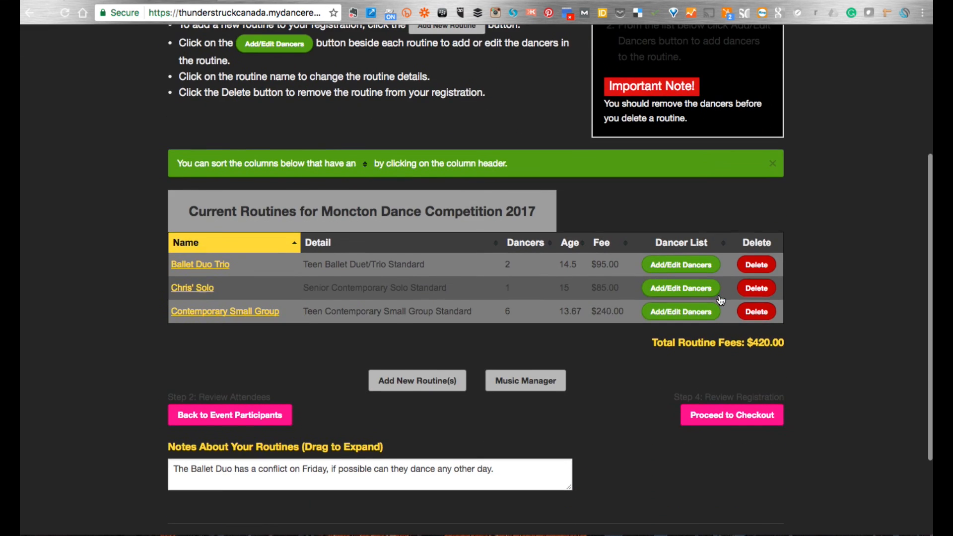
scroll(721, 300, up, 3)
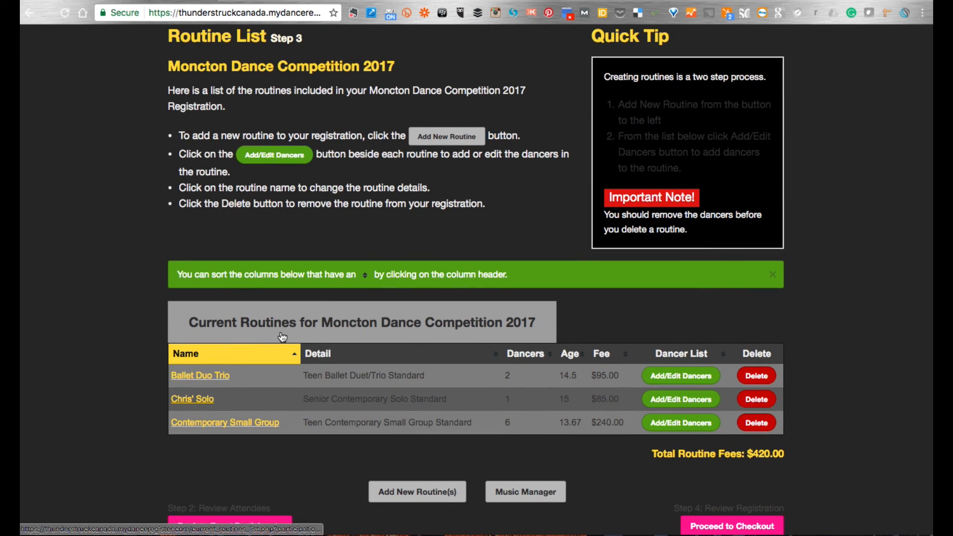
scroll(485, 357, down, 1)
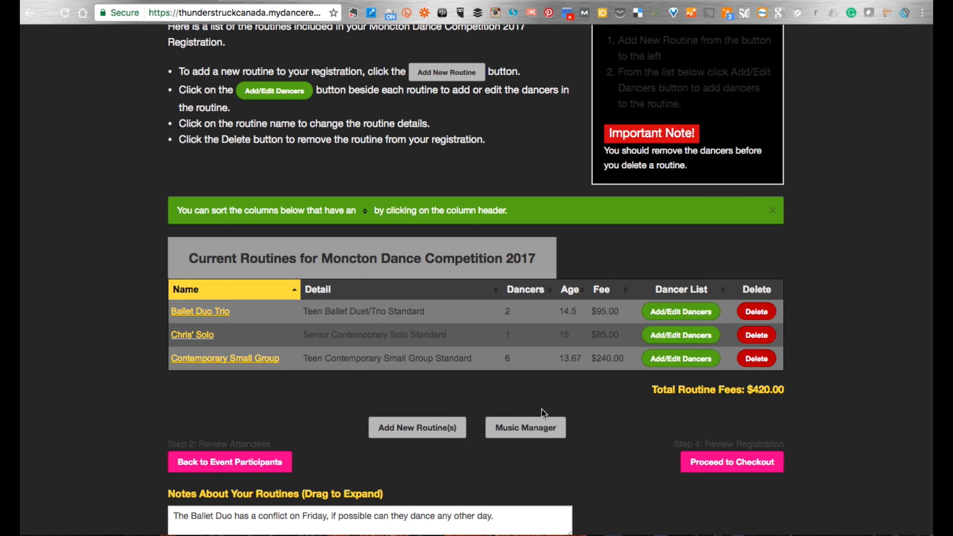
scroll(541, 409, down, 1)
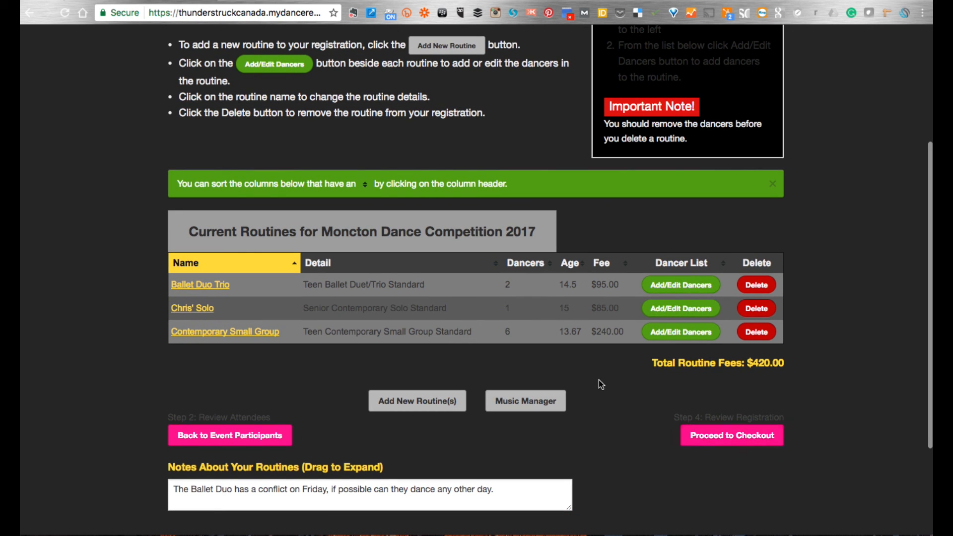